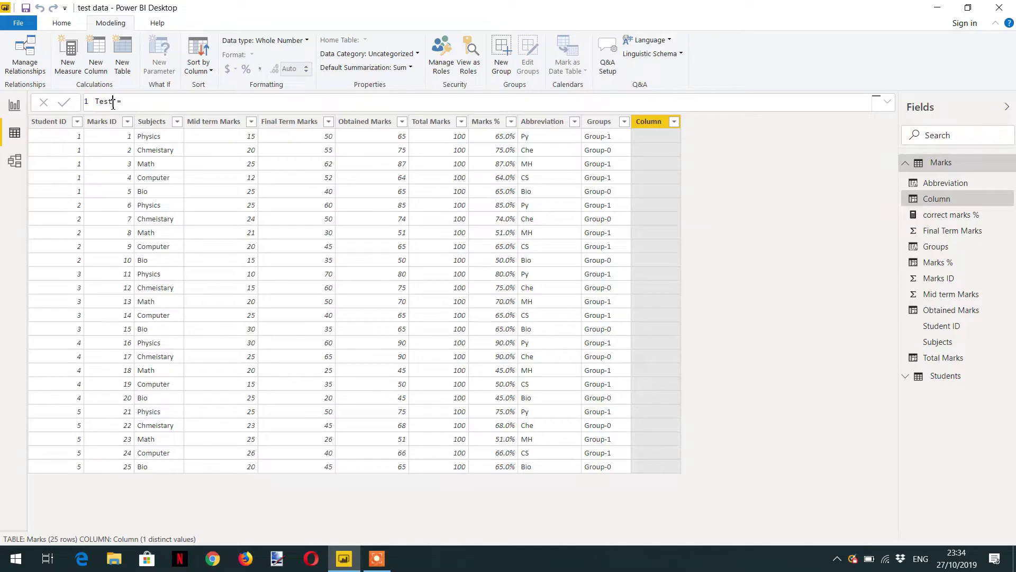
- Define the new Marks column as Testvalue = IF(Marks[Subjects] = "Computer",0,2)
text(ValIF(Su)
key(Tab)
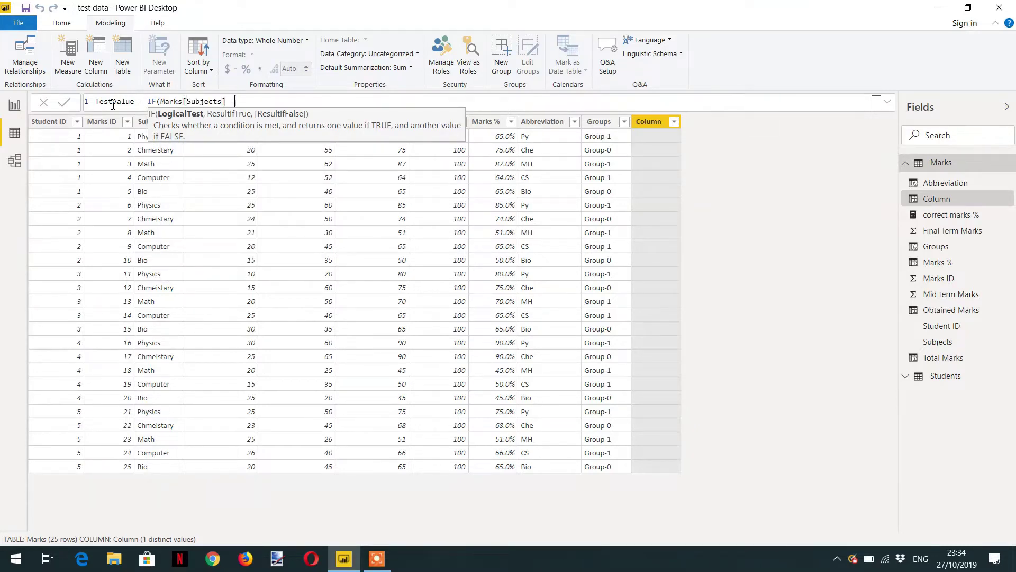
text(=)
key(Escape)
text("Computer",0)
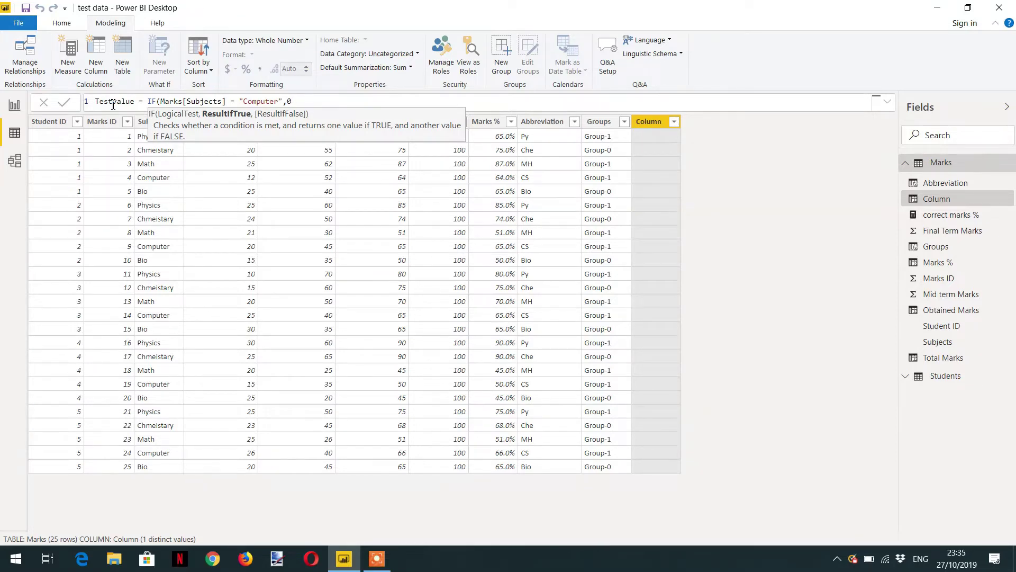
text(,)
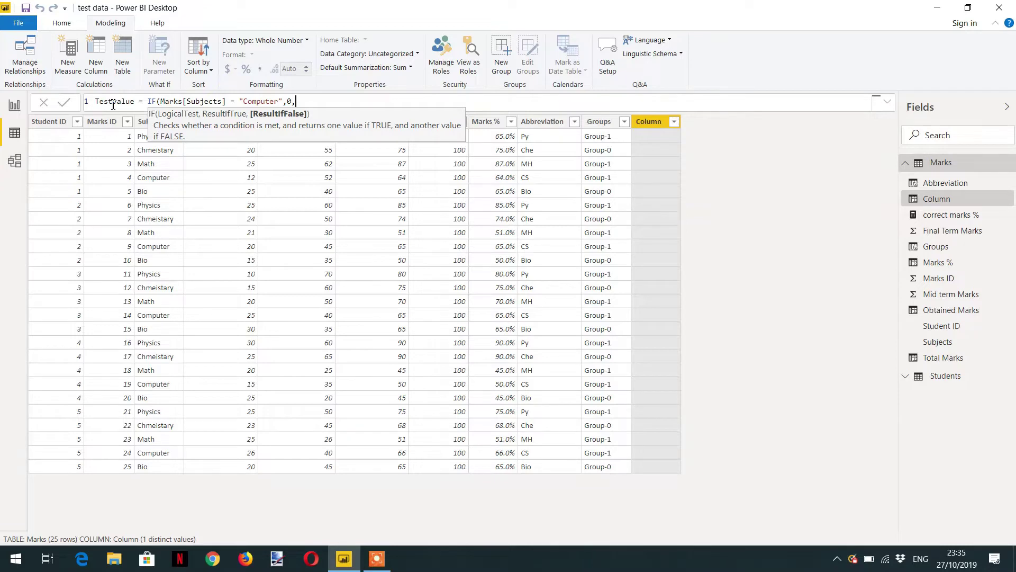
text(2))
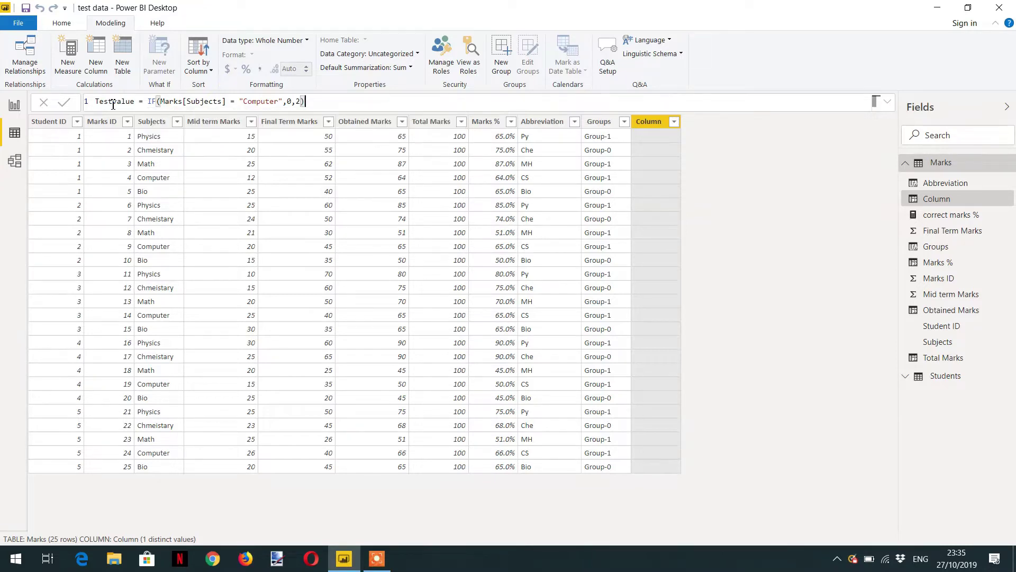
key(Return)
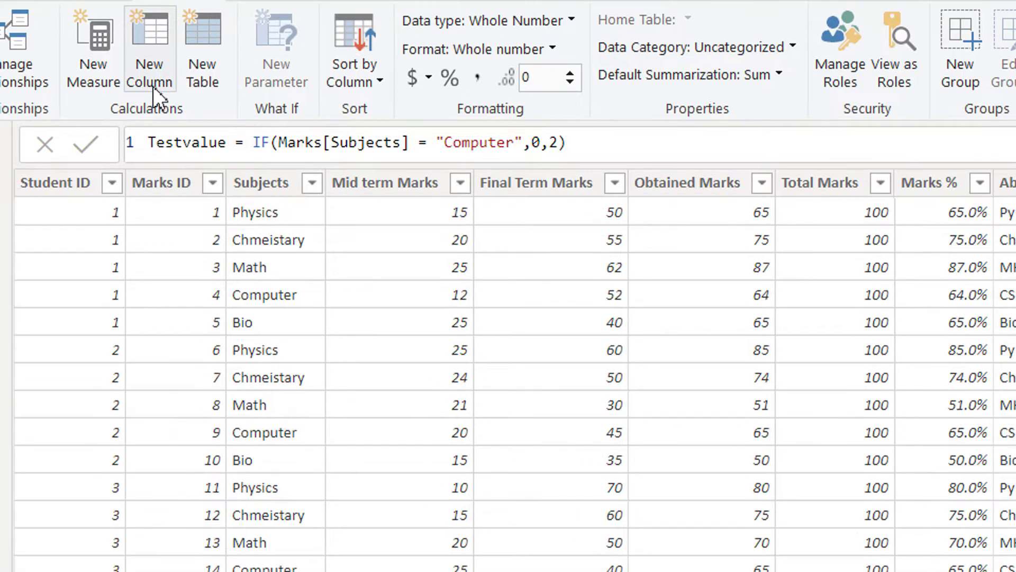
- Add another calculated column named Iserror and begin its formula with an ISERROR test nested inside IF
click(100, 78)
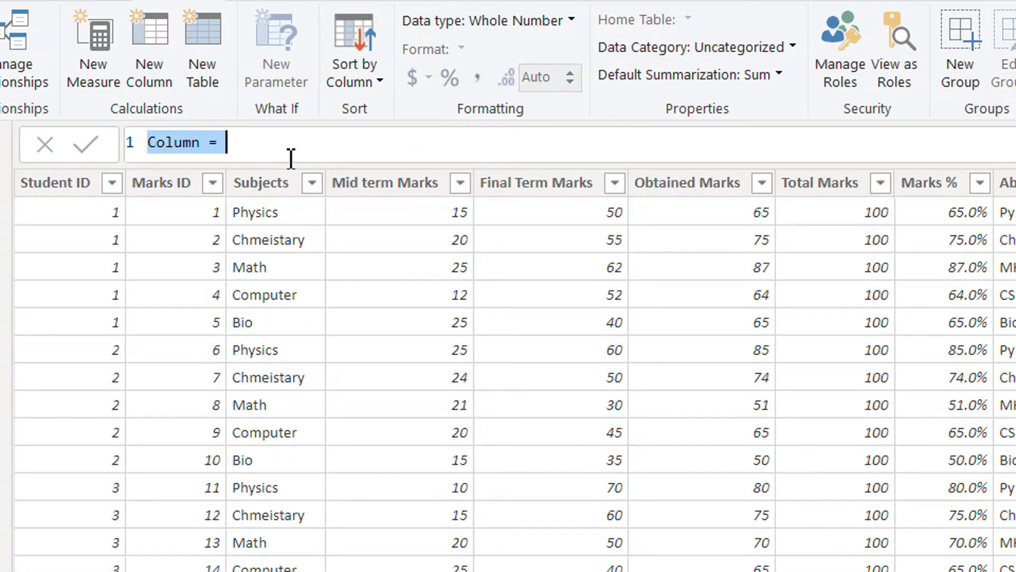
text(Is)
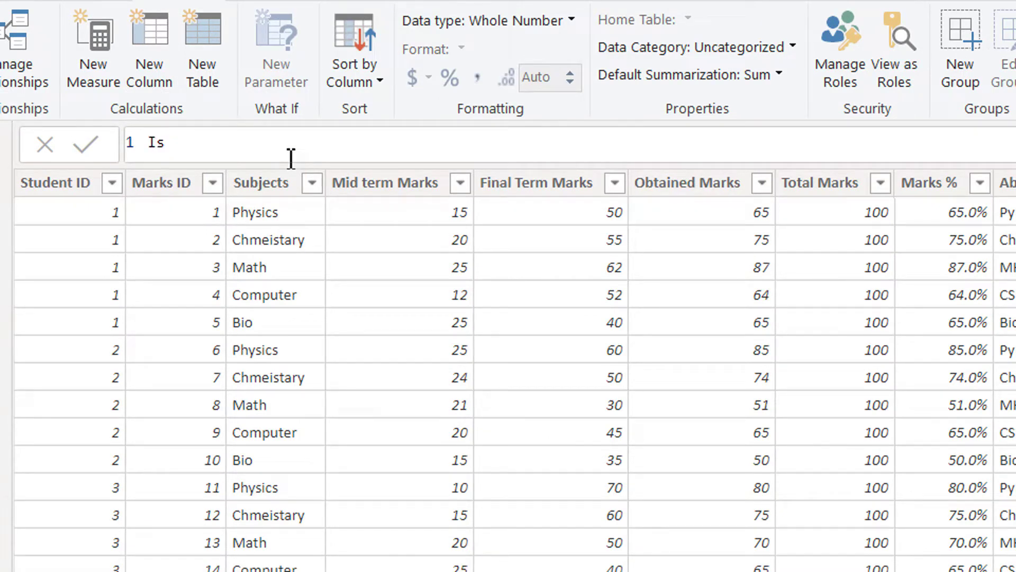
text(error =)
text(if)
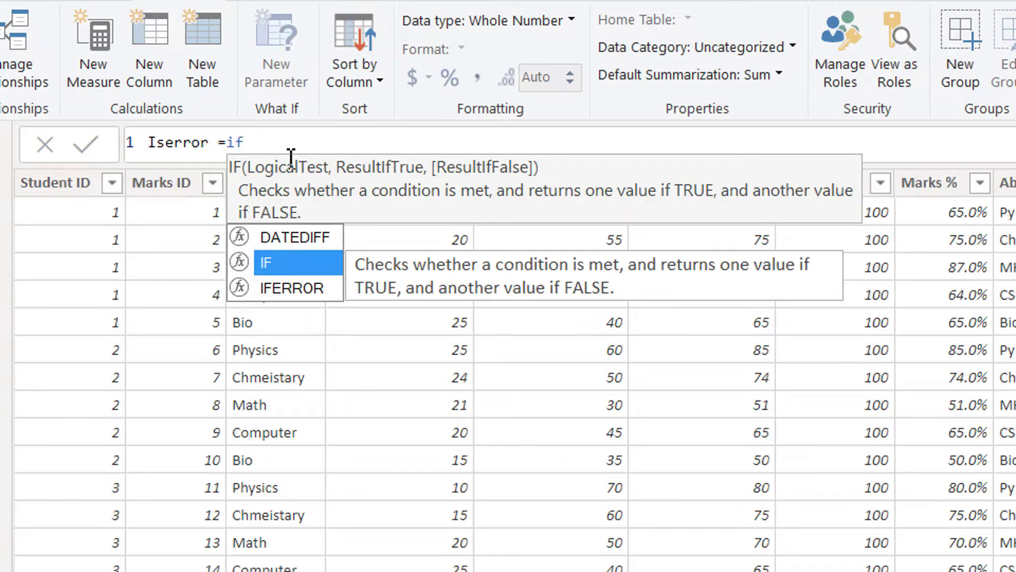
key(Tab)
text(err)
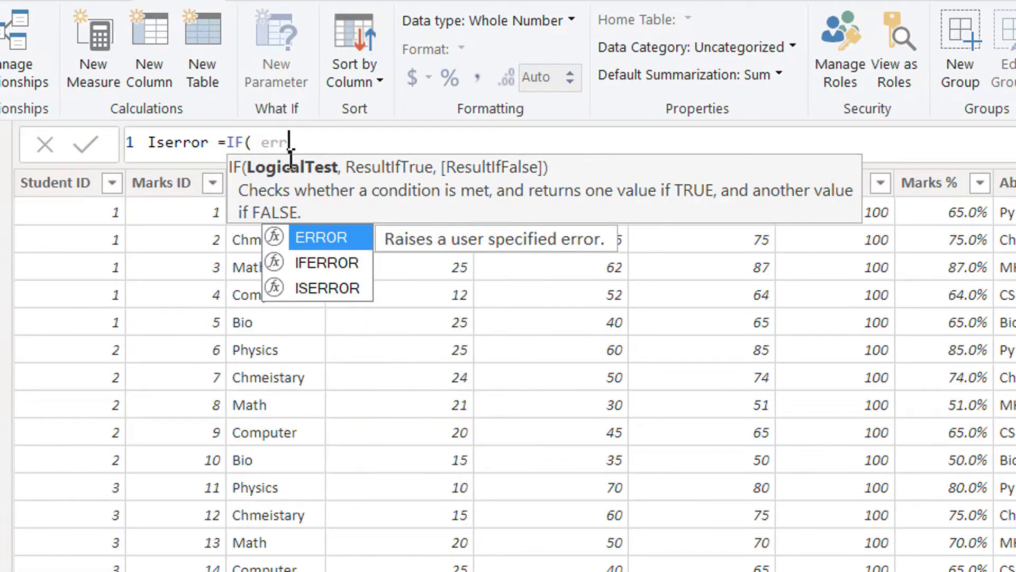
key(BackSpace)
key(BackSpace)
key(BackSpace)
text(ise)
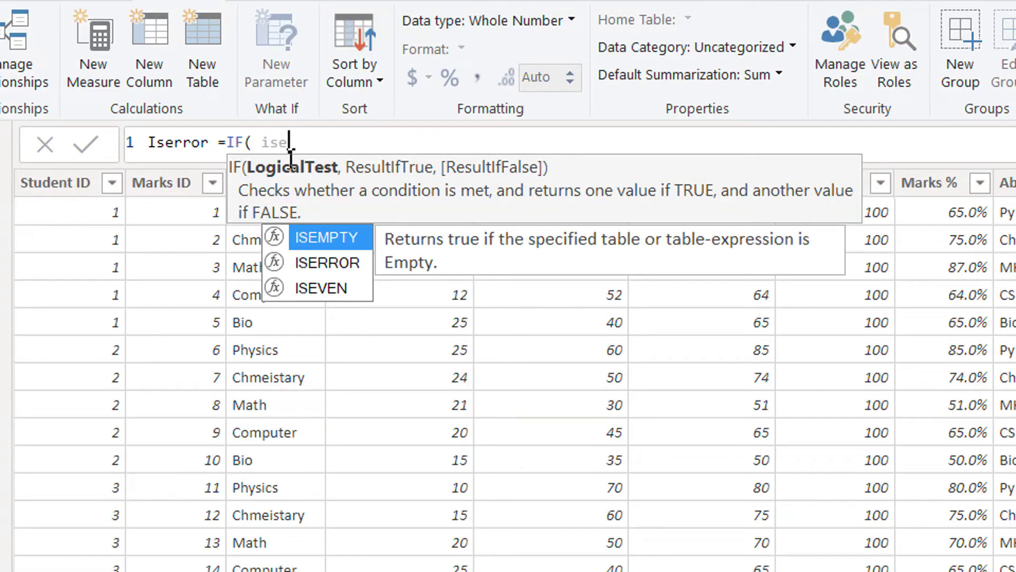
text(r)
key(Tab)
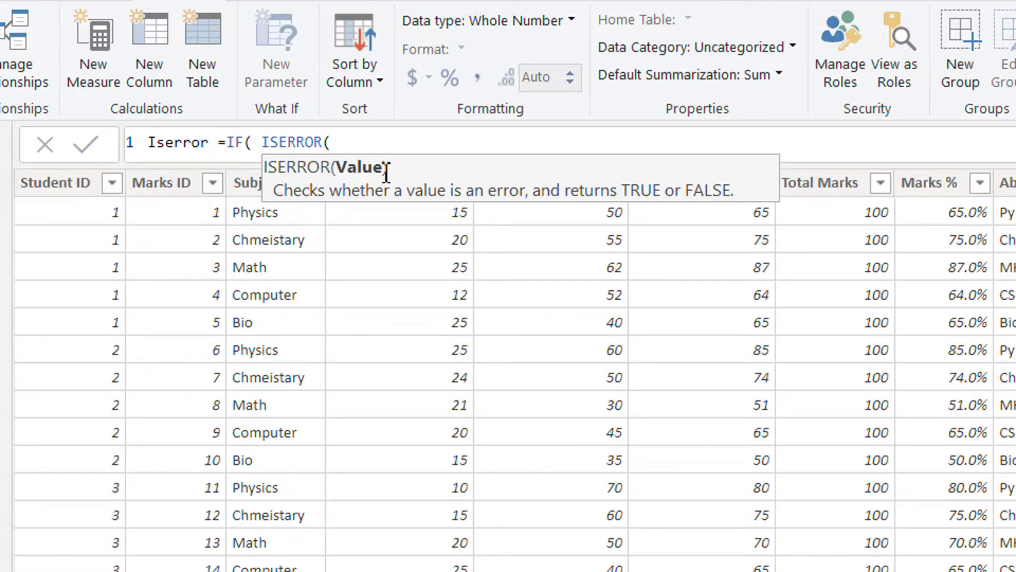
text(obj)
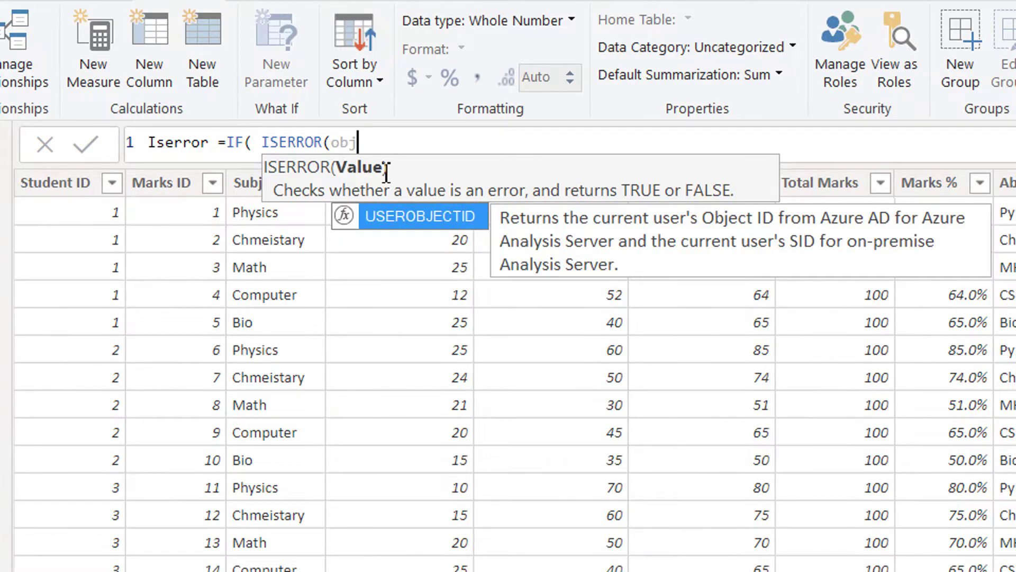
key(Tab)
key(BackSpace)
key(BackSpace)
key(BackSpace)
key(BackSpace)
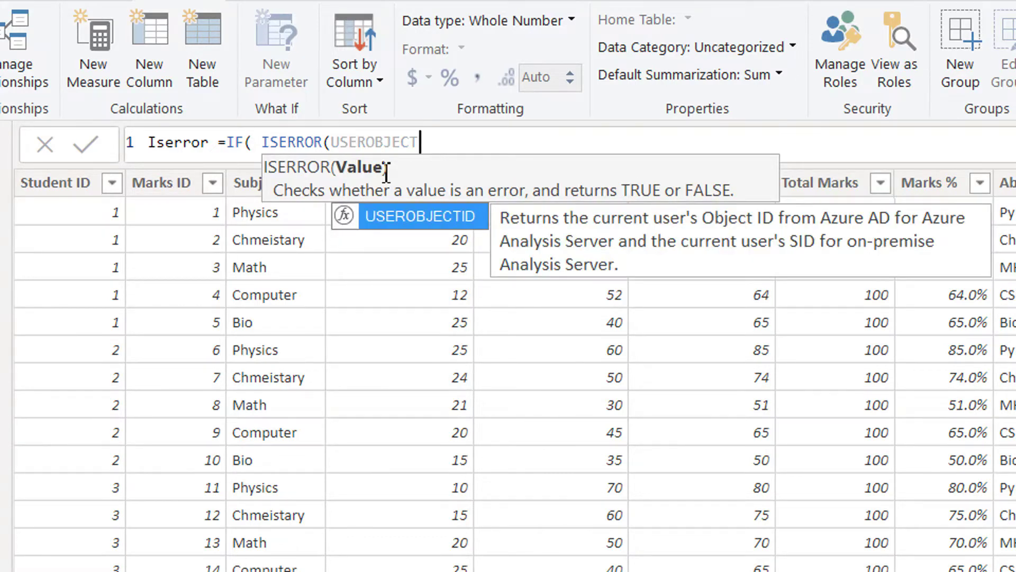
key(BackSpace)
key(BackSpace)
key(BackSpace)
key(BackSpace)
key(BackSpace)
key(BackSpace)
key(BackSpace)
key(BackSpace)
key(BackSpace)
key(BackSpace)
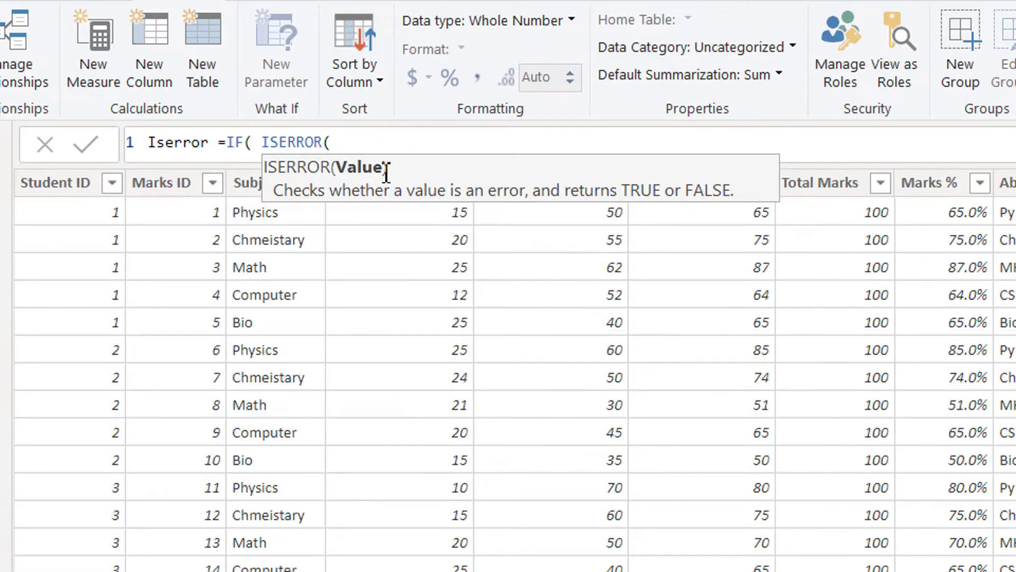
- Complete the ISERROR test with the division Marks[Obtained Marks]/Marks[Testvalue]
text(ob)
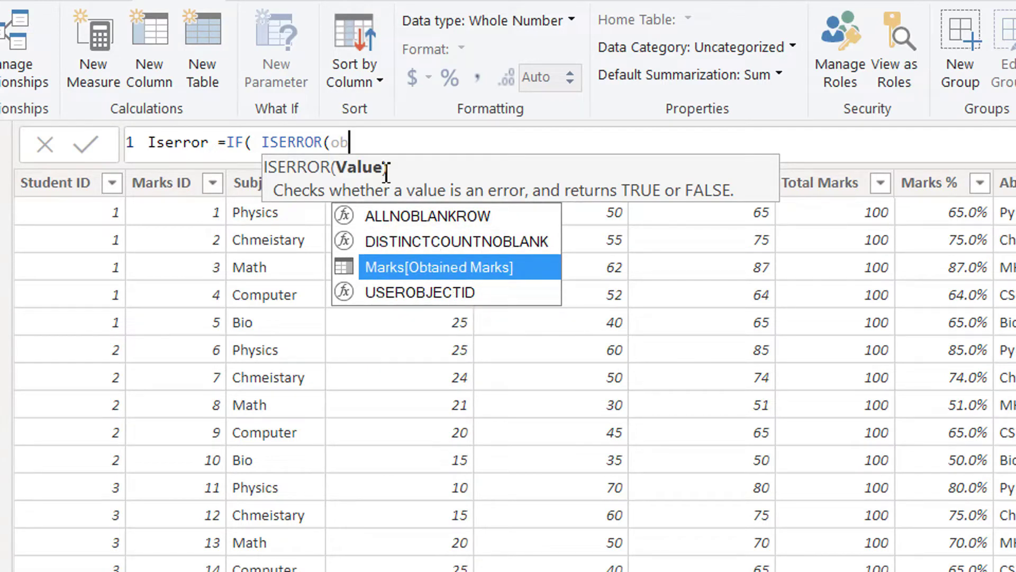
key(Tab)
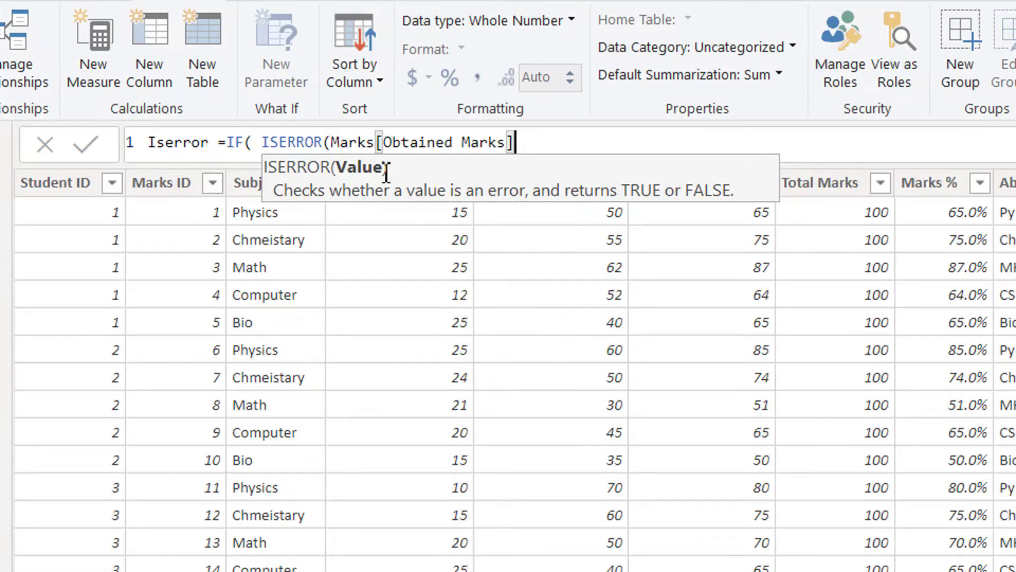
text(/test)
key(Tab)
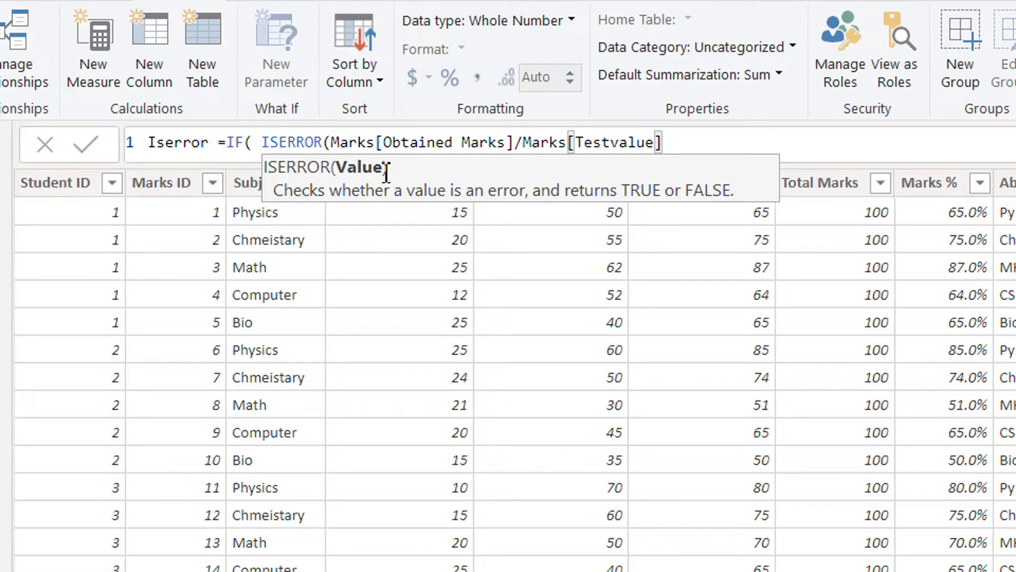
text(),)
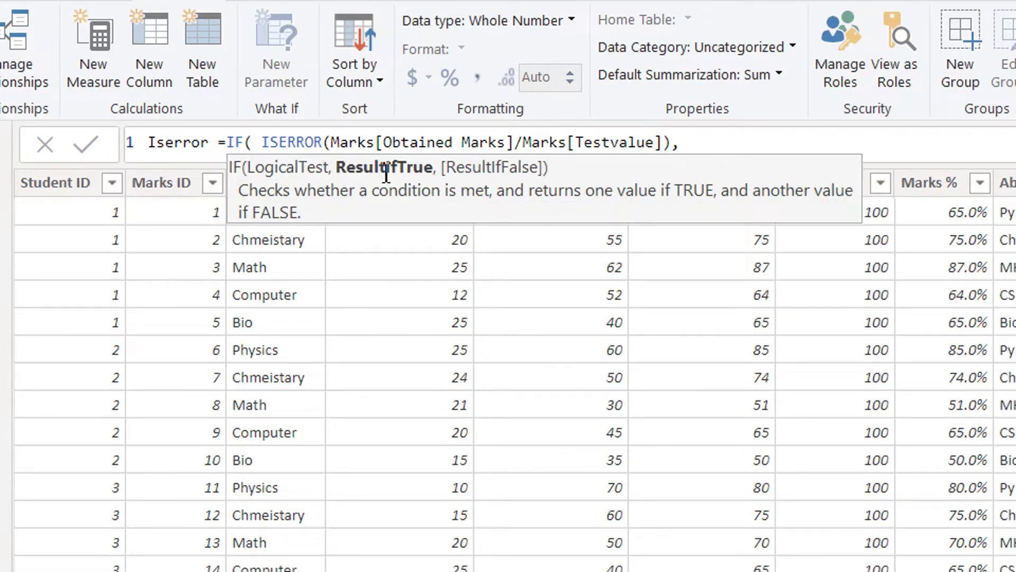
- Return "There is an error" when the Iserror test is true and "No error" otherwise, and commit the column formula
text("")
key(Left)
text(There is an error)
key(Right)
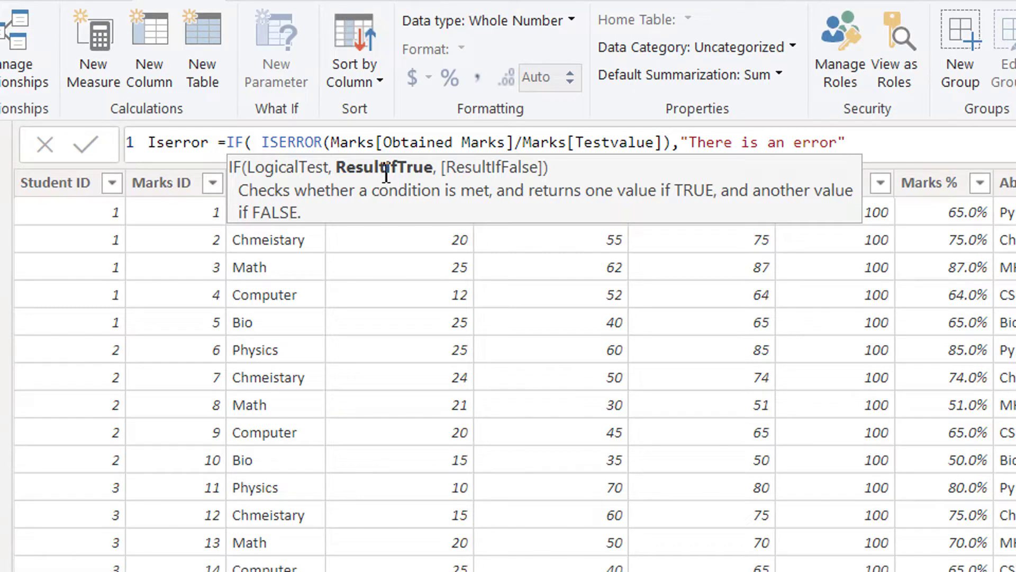
text(,"")
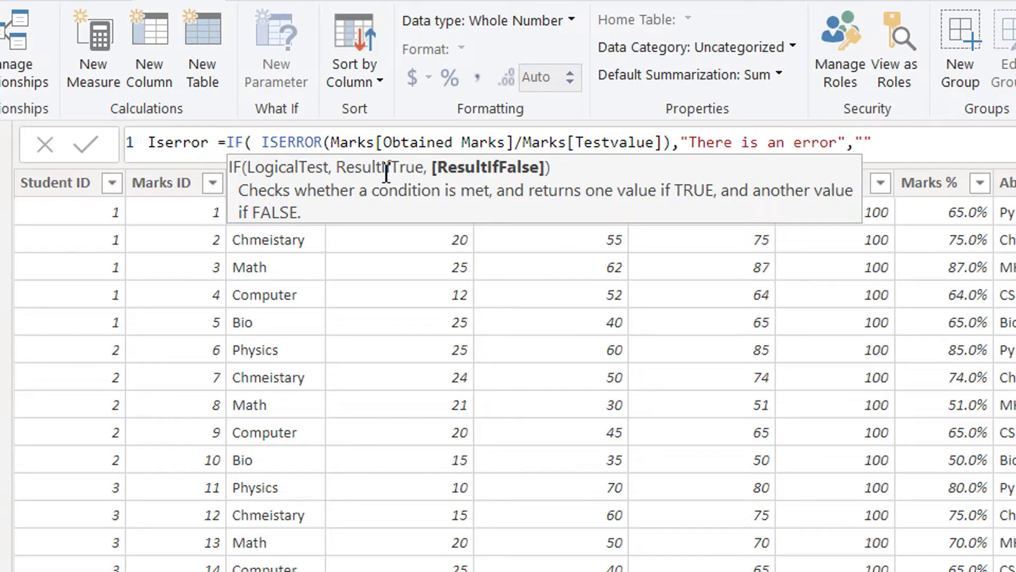
key(Left)
text(No error)
key(Right)
text())
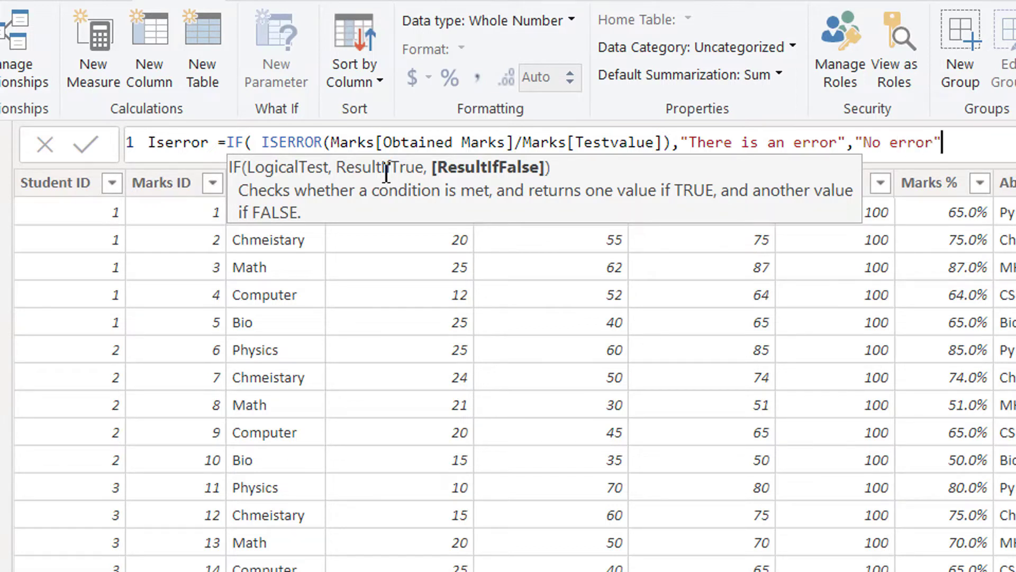
key(Return)
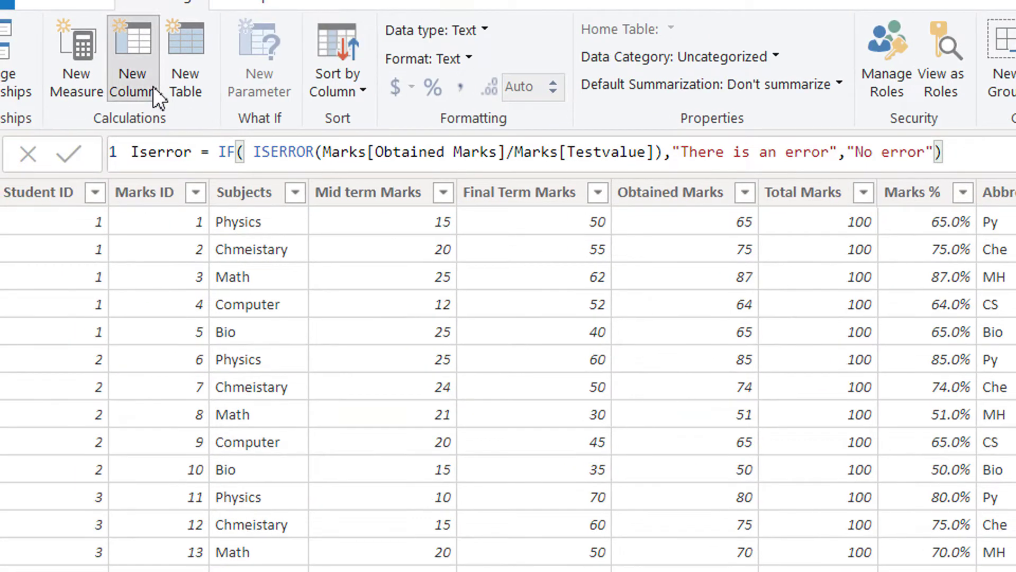
- Add a calculated column named iferror and start its formula with the IFERROR function
click(154, 89)
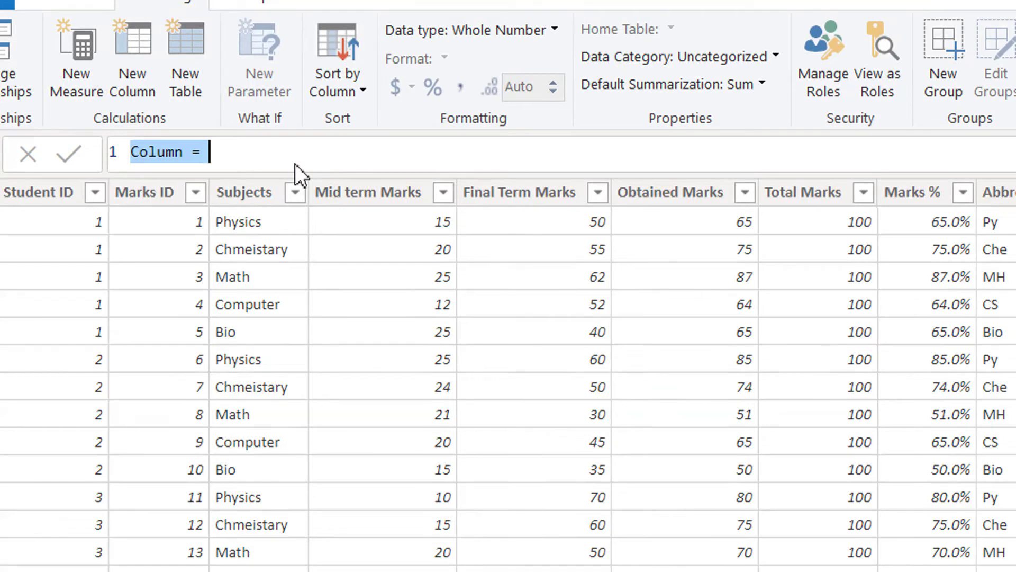
text(iferror =)
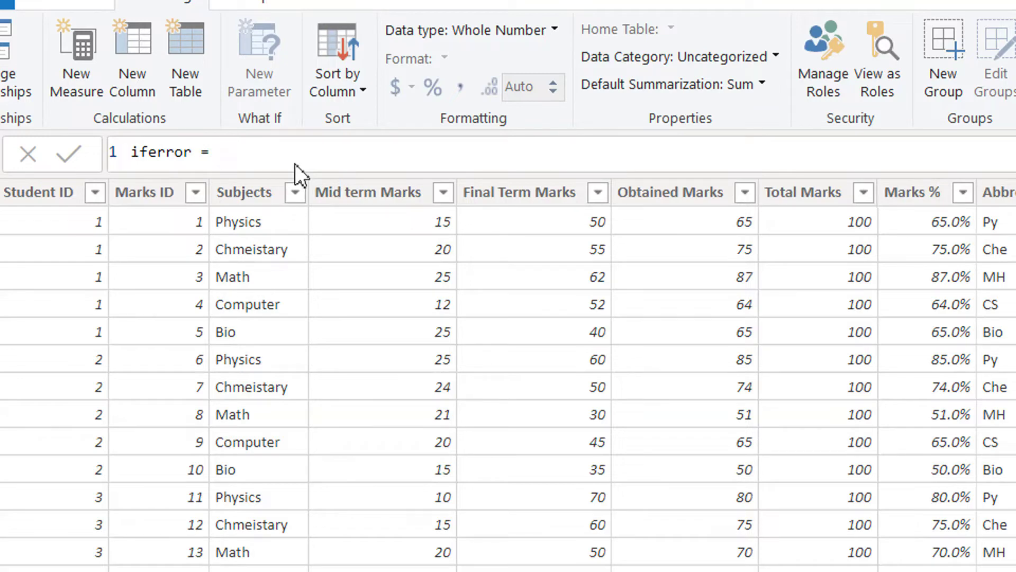
text( if)
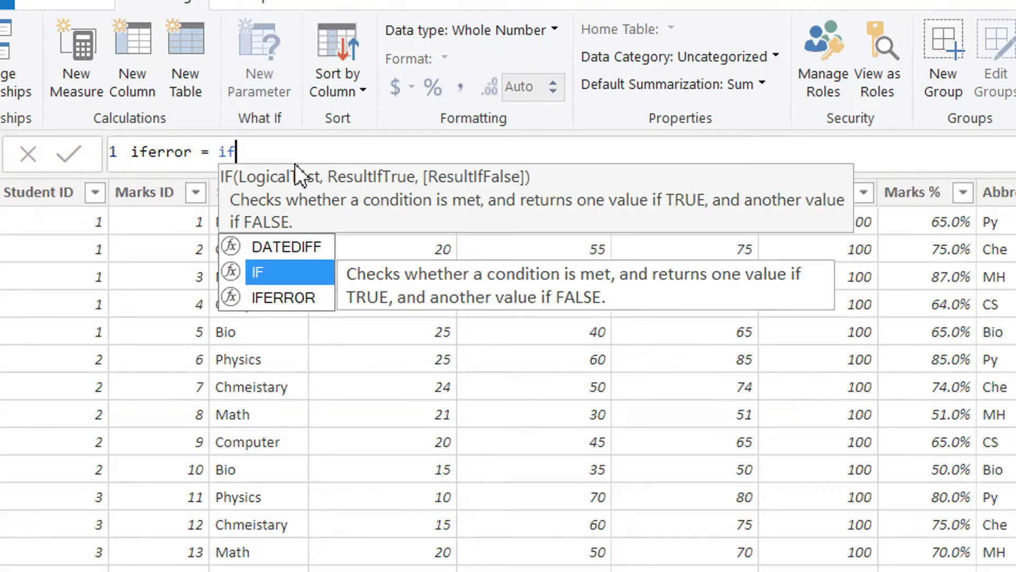
text(e)
key(Tab)
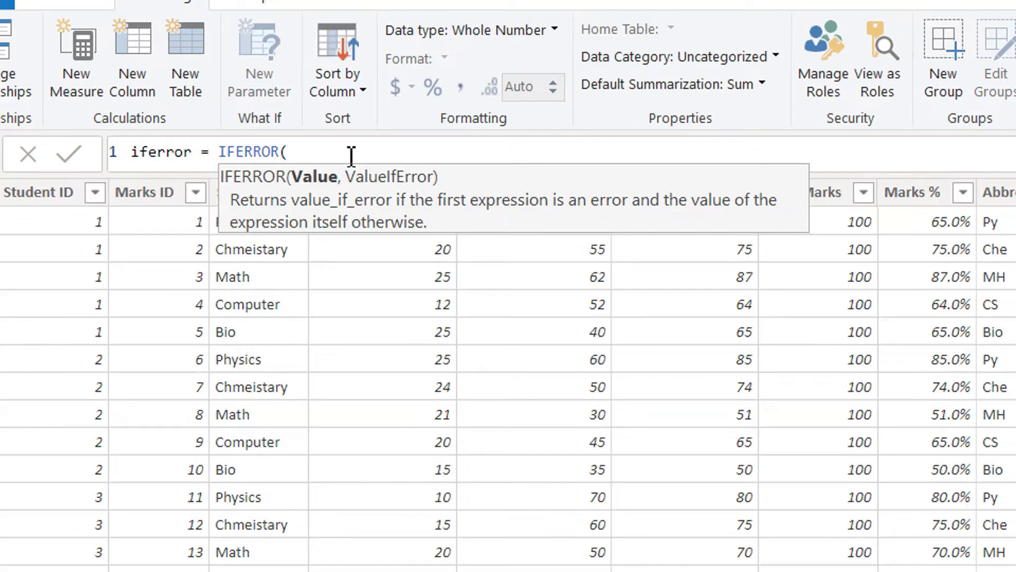
- Give IFERROR the value Marks[Obtained Marks] / Marks[Testvalue] with BLANK() as the error result, and commit the formula
text(btained Marks)
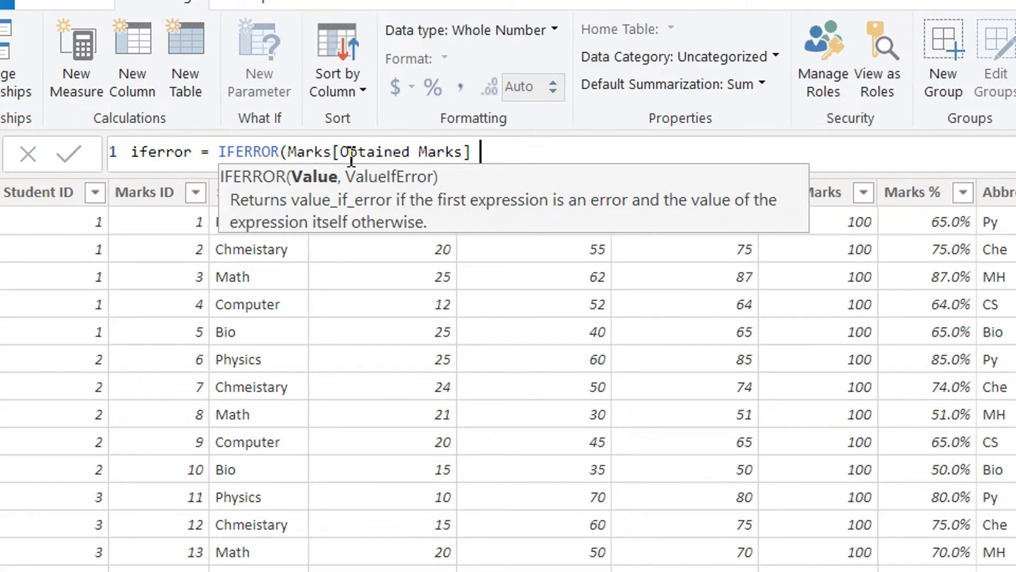
text(/ )
text(Marks[Testvalue])
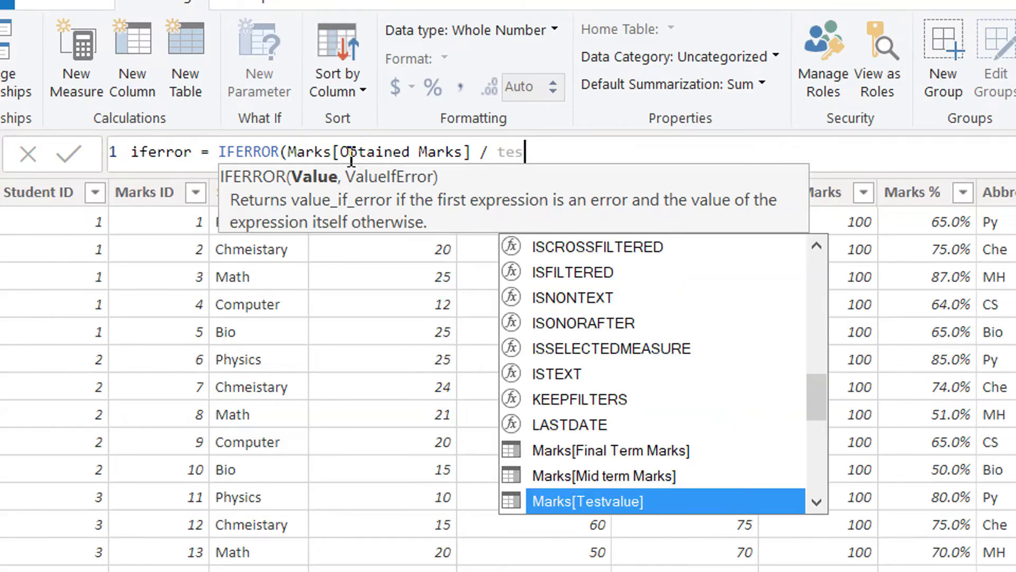
text(,)
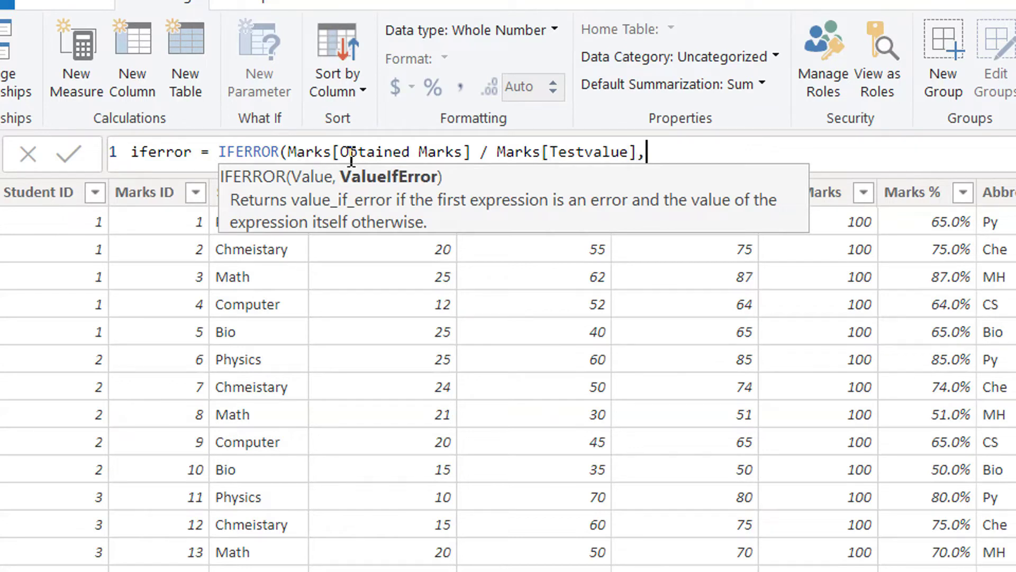
text(blan)
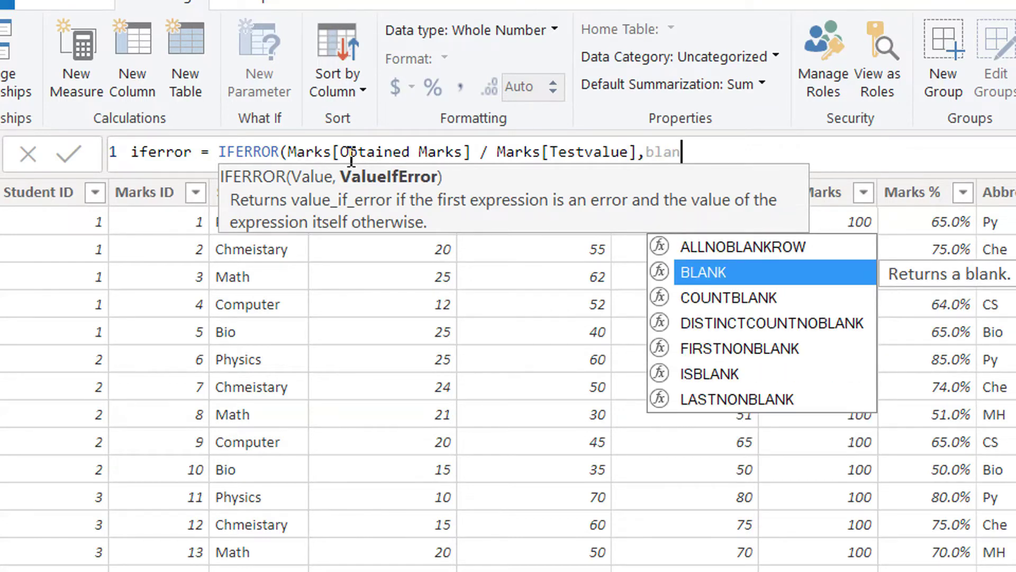
key(Tab)
text())
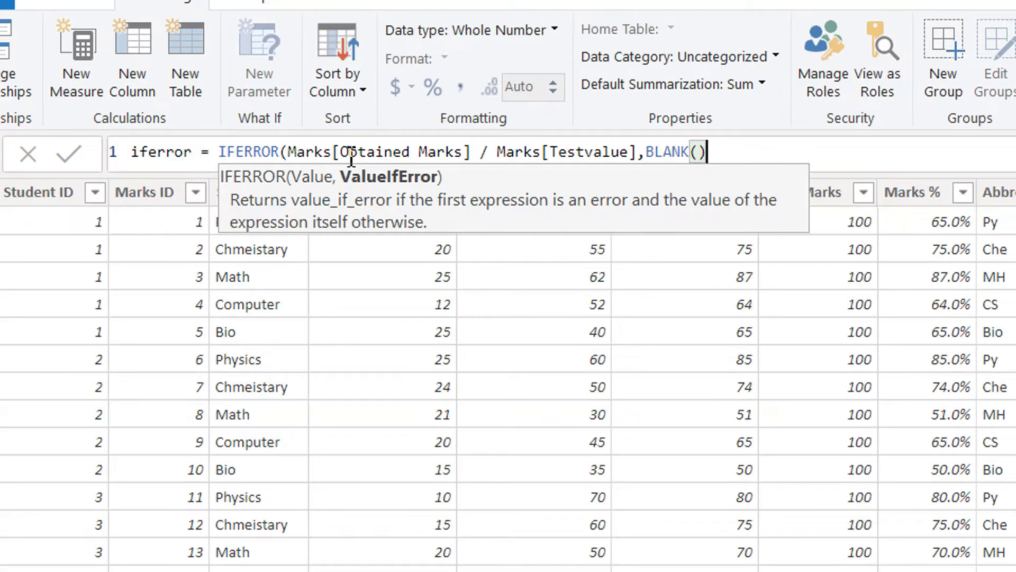
text())
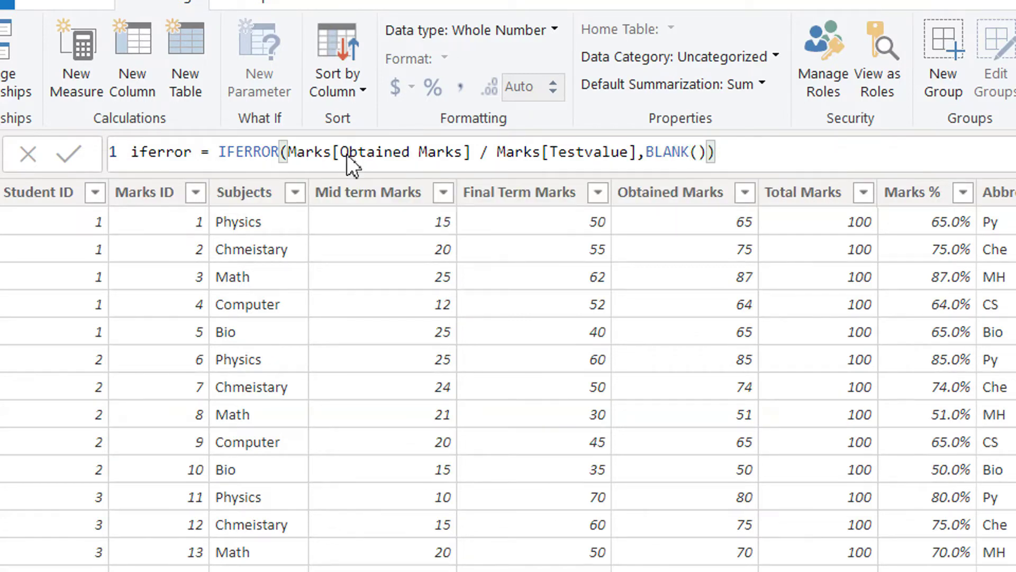
key(Return)
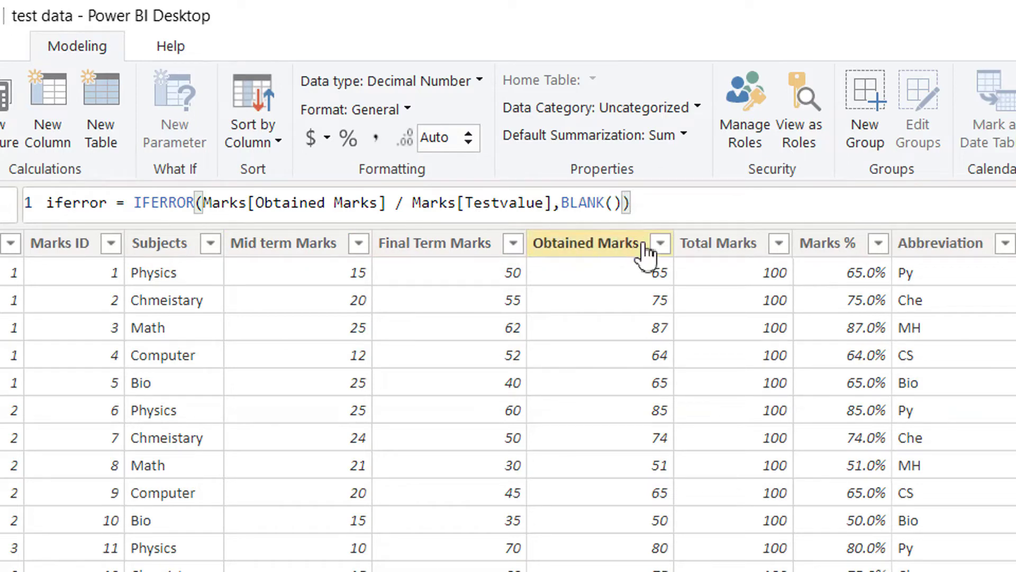
- Replace the error result in the iferror column's formula with 0 and commit it
key(BackSpace)
key(BackSpace)
key(BackSpace)
key(BackSpace)
key(BackSpace)
key(BackSpace)
key(BackSpace)
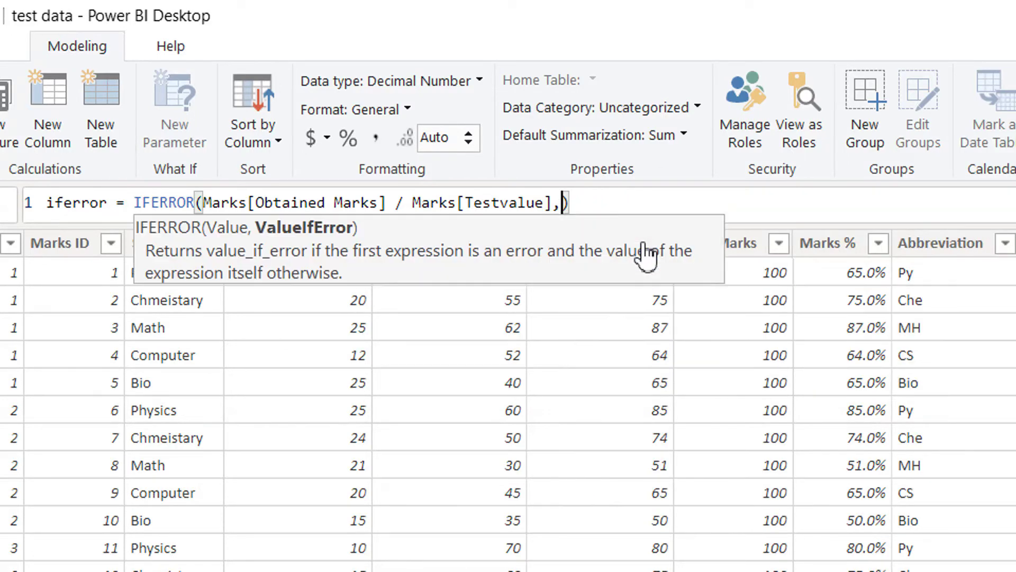
text(0)
key(Return)
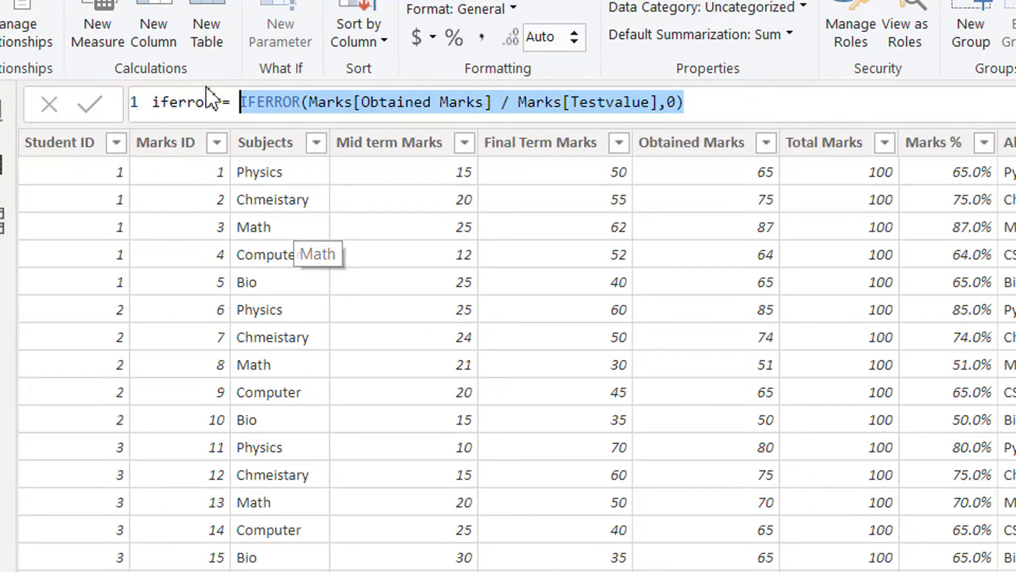
double_click(195, 105)
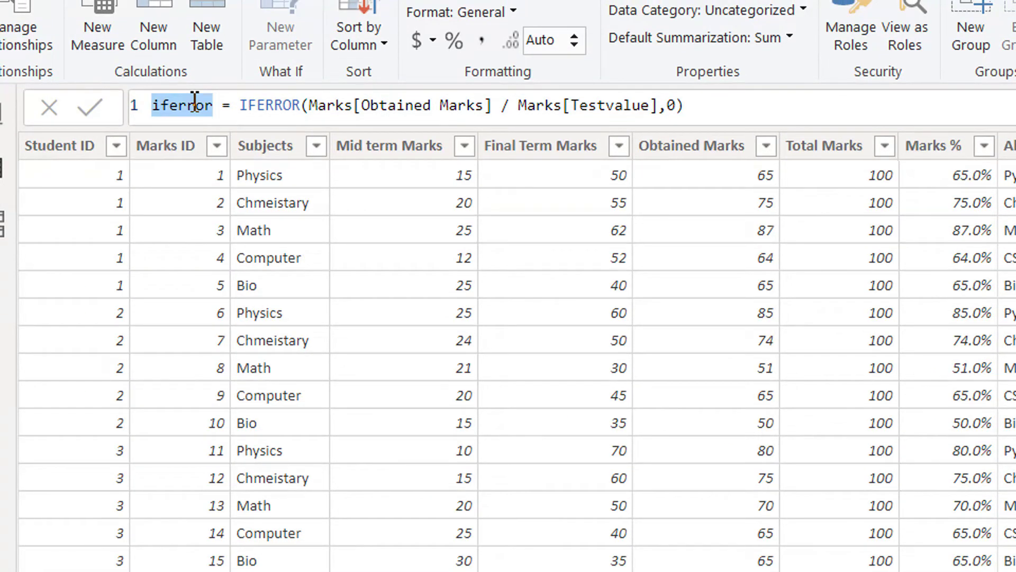
text(simpl)
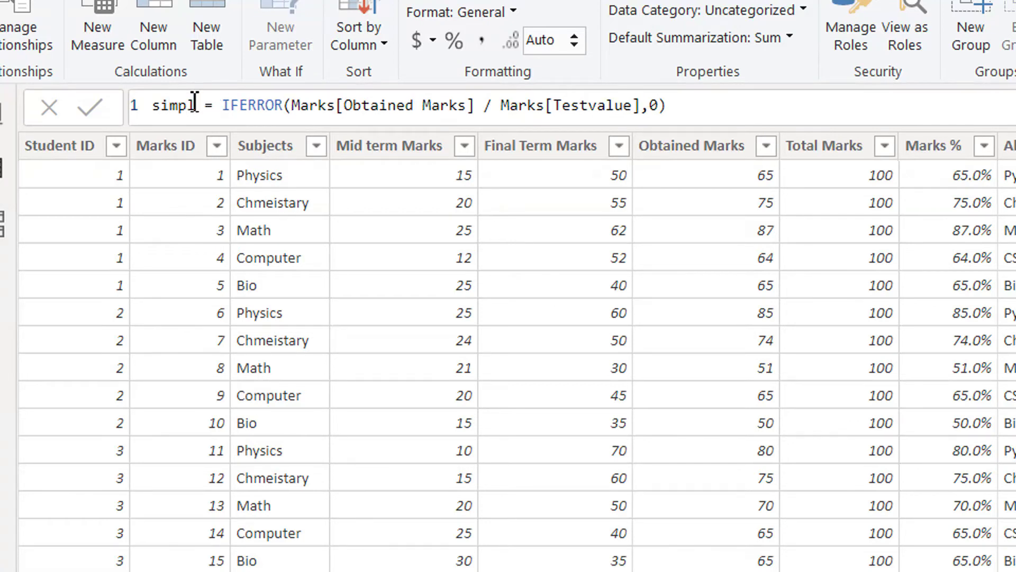
key(ctrl+z)
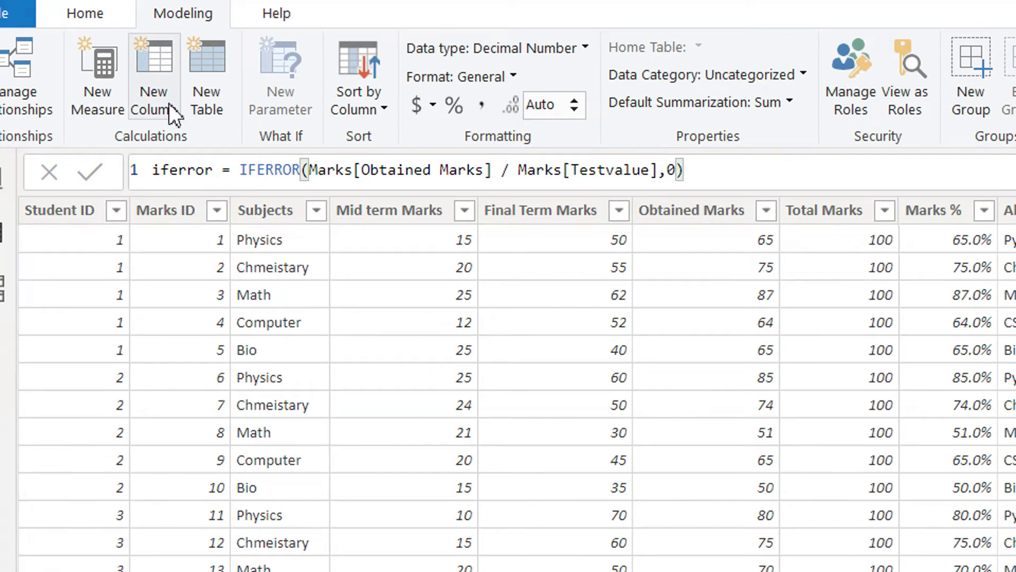
- Add a calculated column named Simpleerror and start its formula with an IF that tests Marks[Testvalue] > 0
click(345, 212)
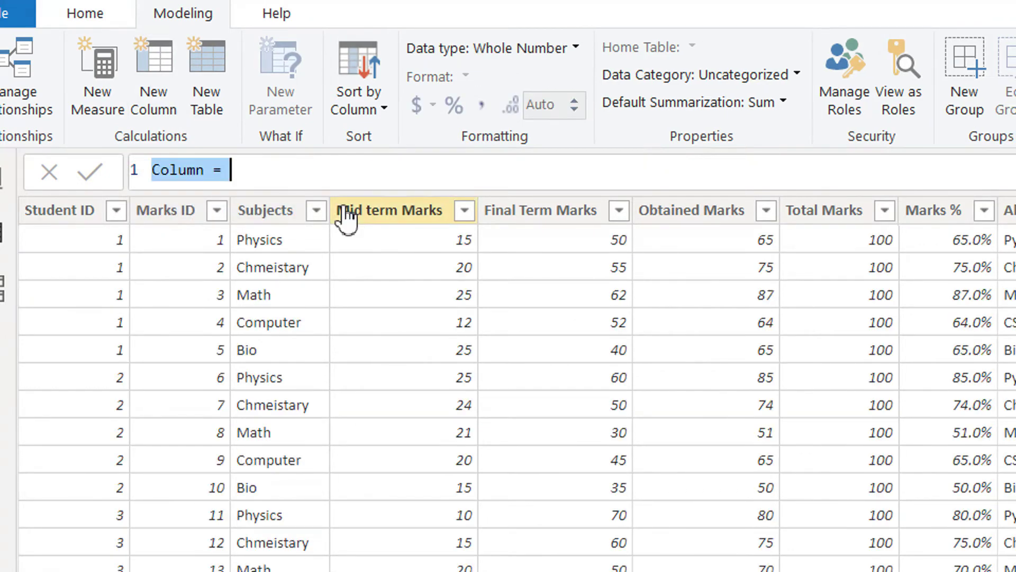
text(Simple)
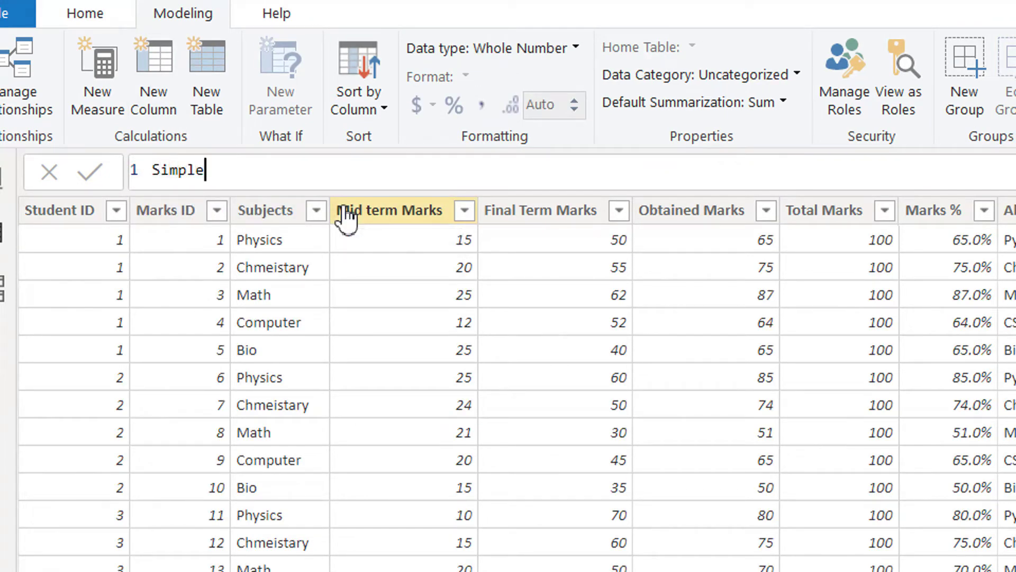
text(error = if()
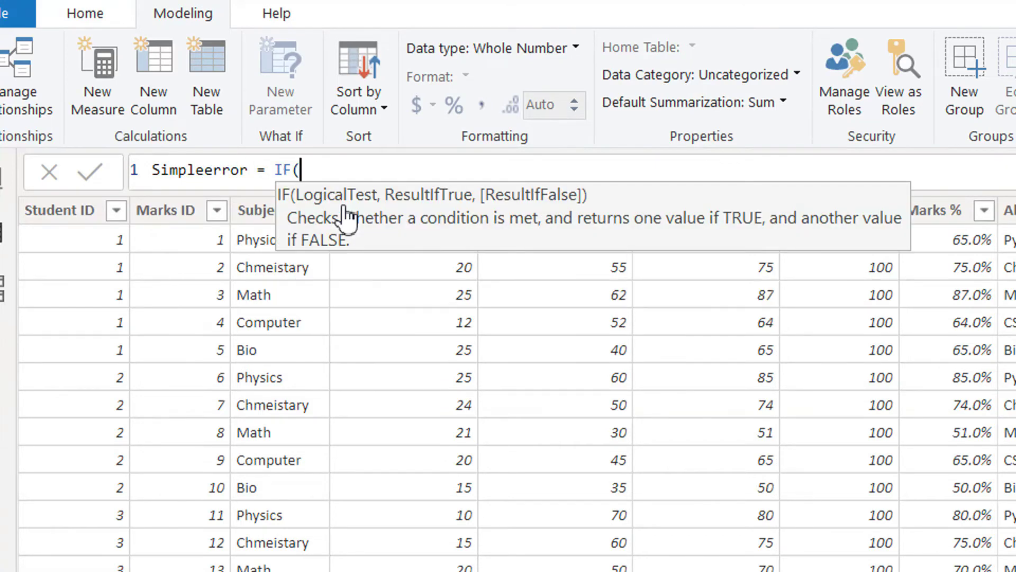
text(test)
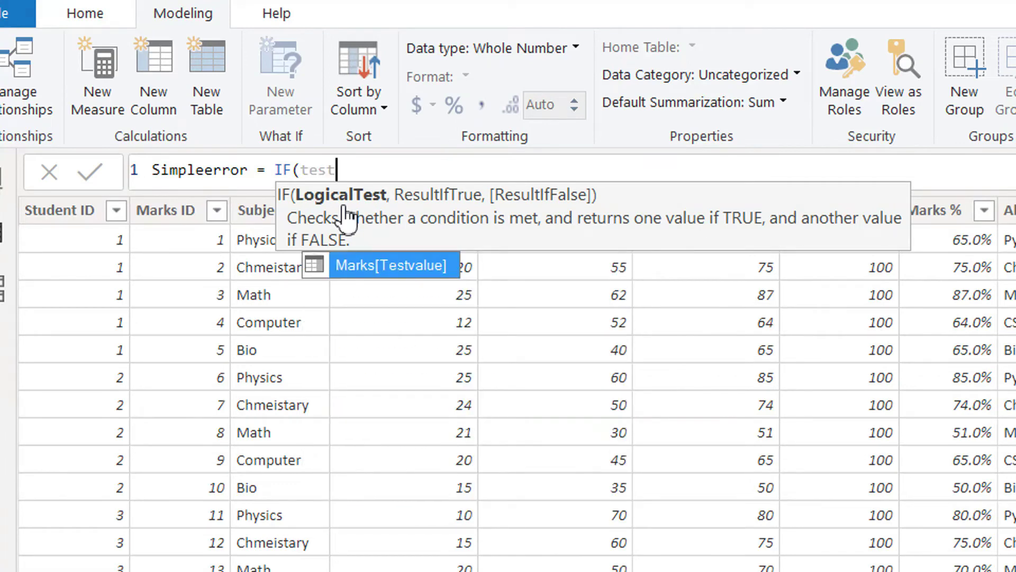
key(Tab)
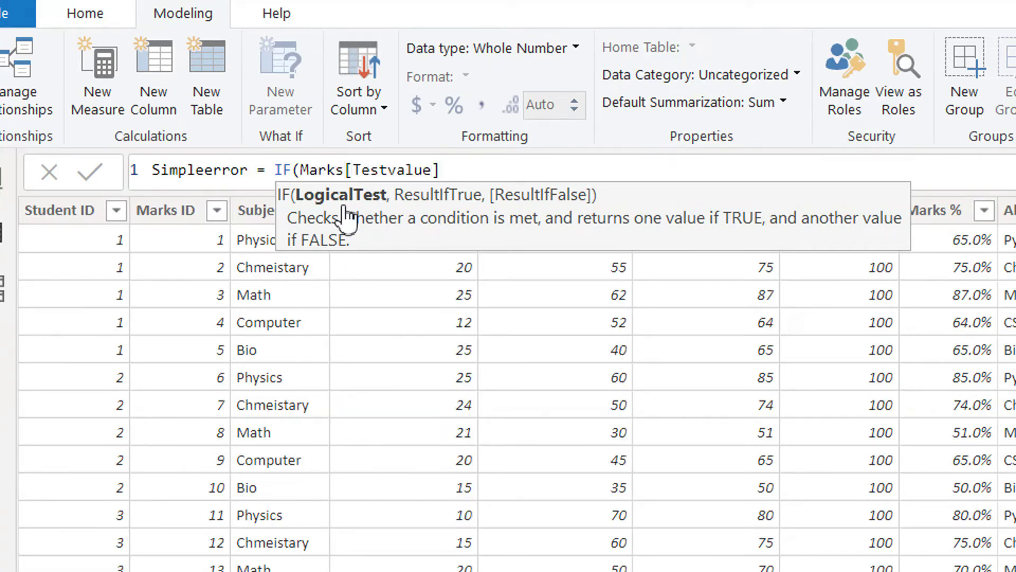
text(> 0,)
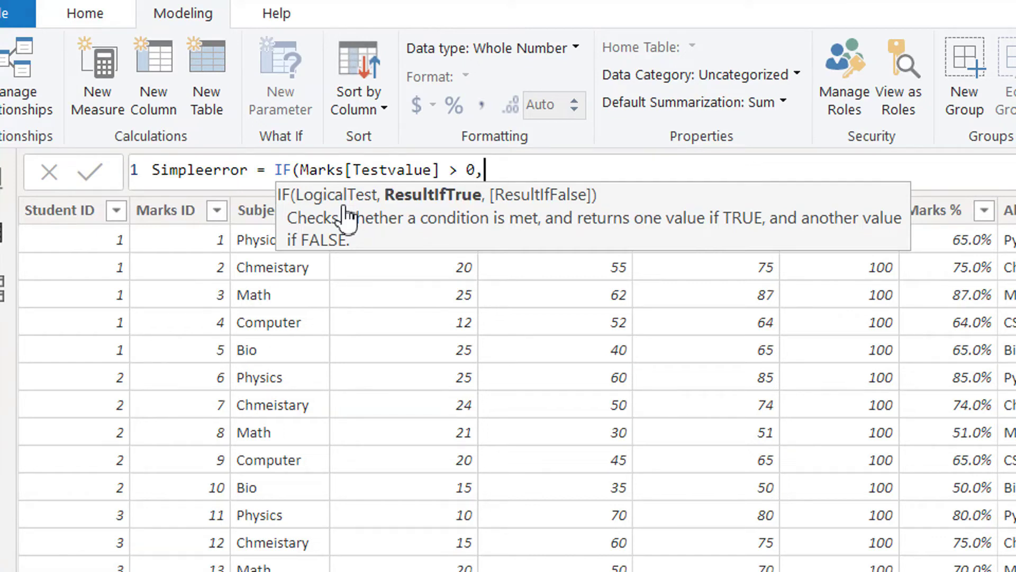
- Return Marks[Obtained Marks] / Marks[Testvalue] when the IF test is true and BLANK() otherwise, and commit the formula
text(Marks[Obtained Marks])
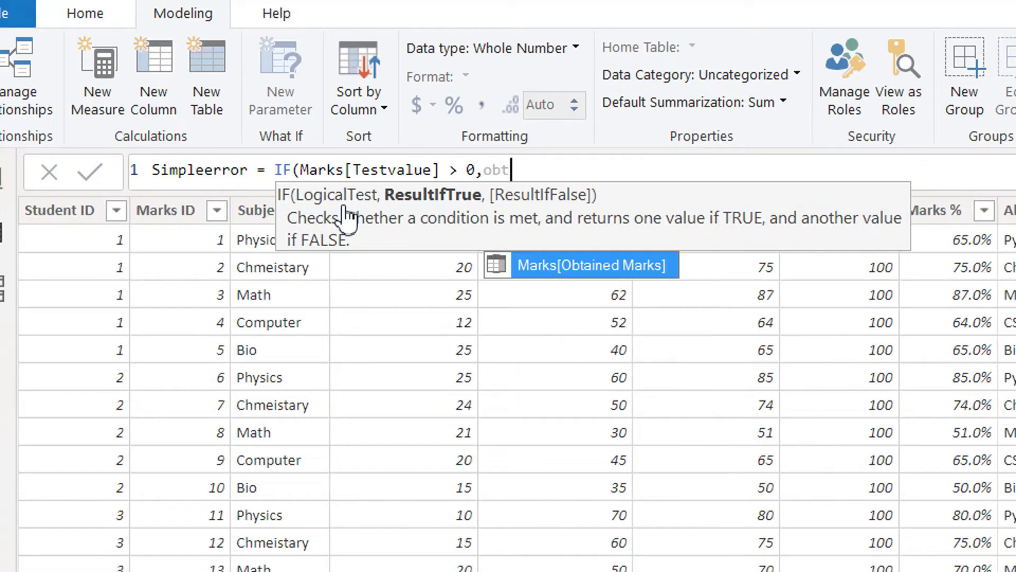
text( / Marks[Testvalue])
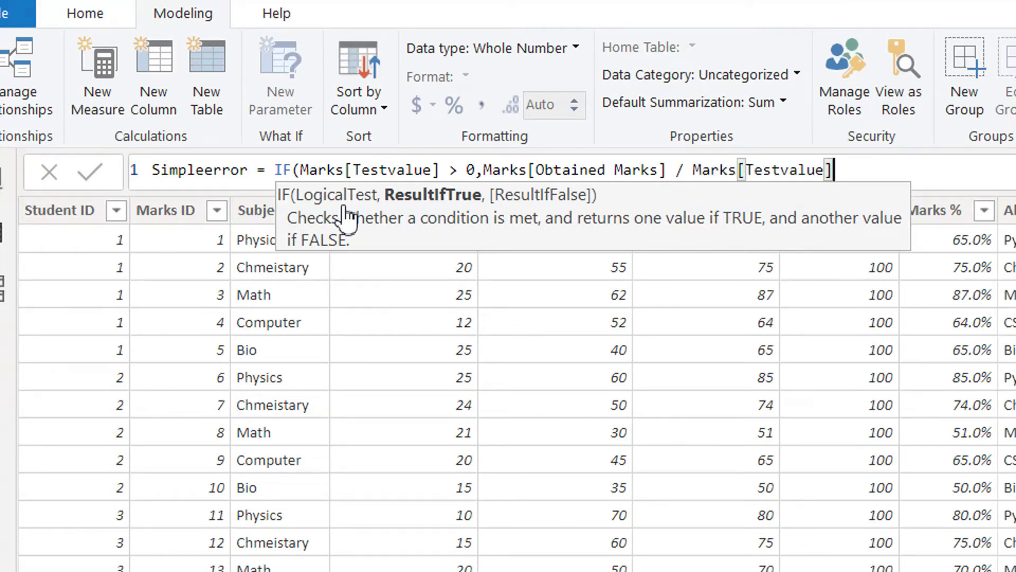
text(,bl)
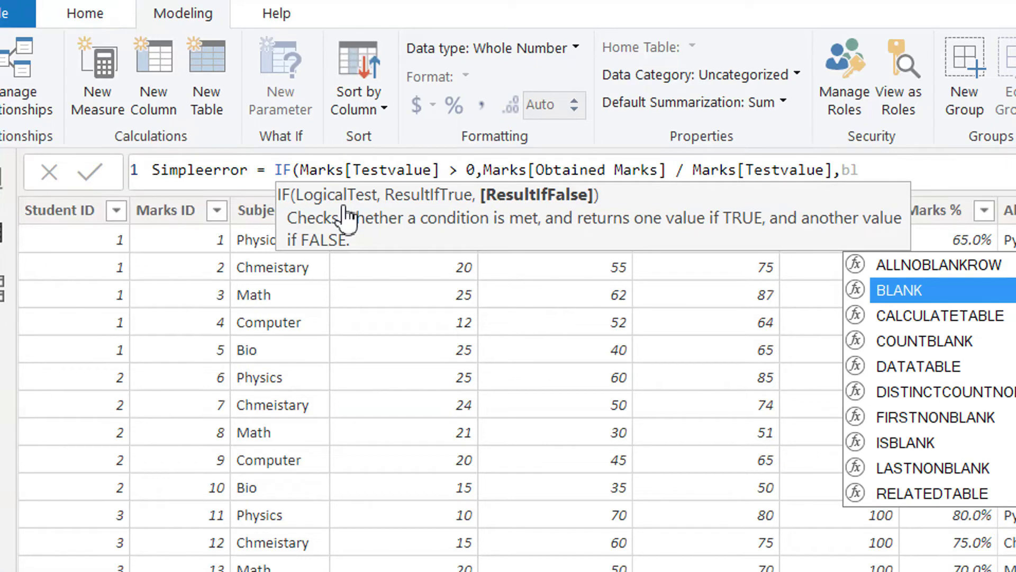
key(Tab)
text())
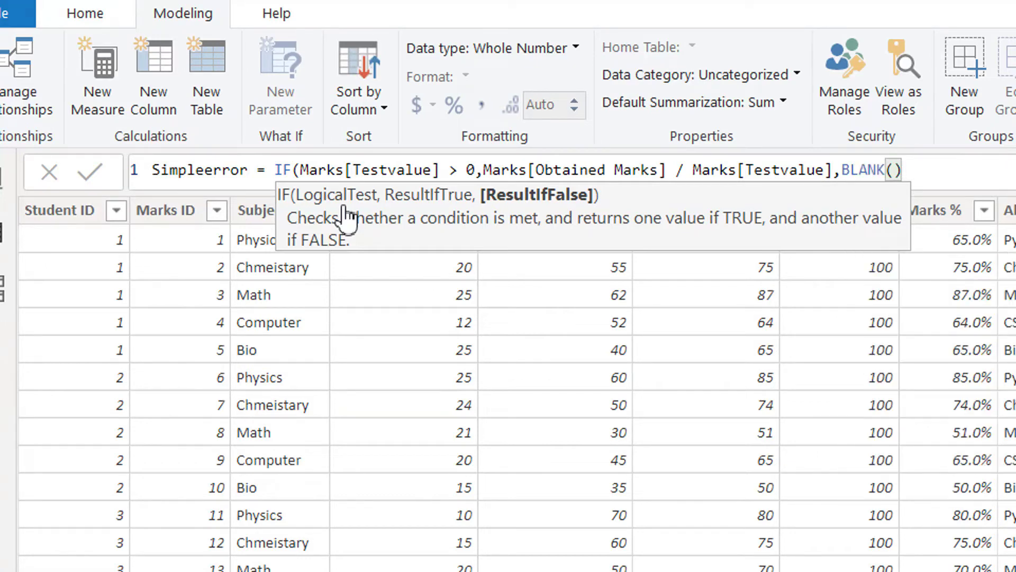
text())
key(Return)
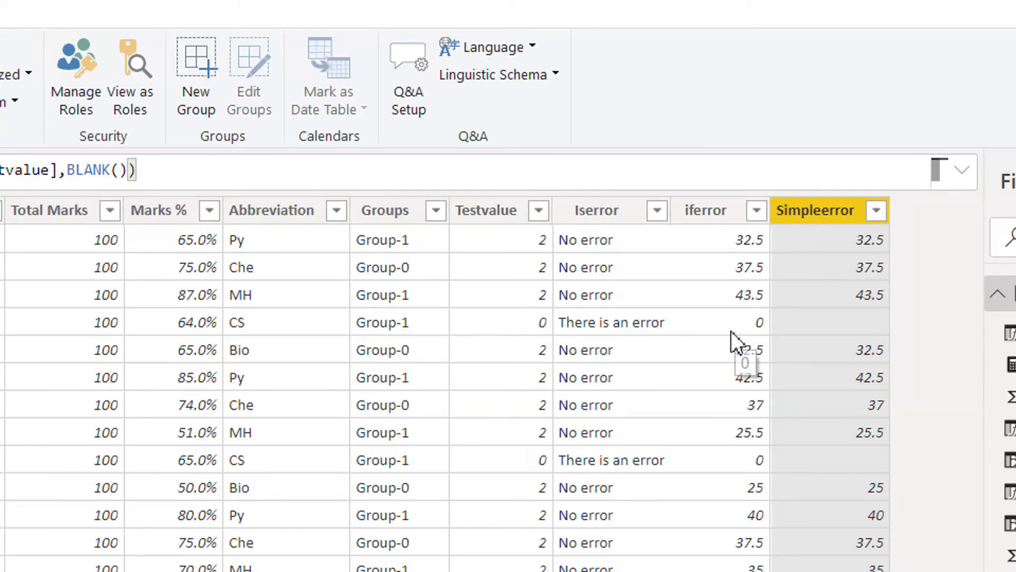
- Replace the IF expression in the Simpleerror column's formula with the start of a DIVIDE function
click(713, 240)
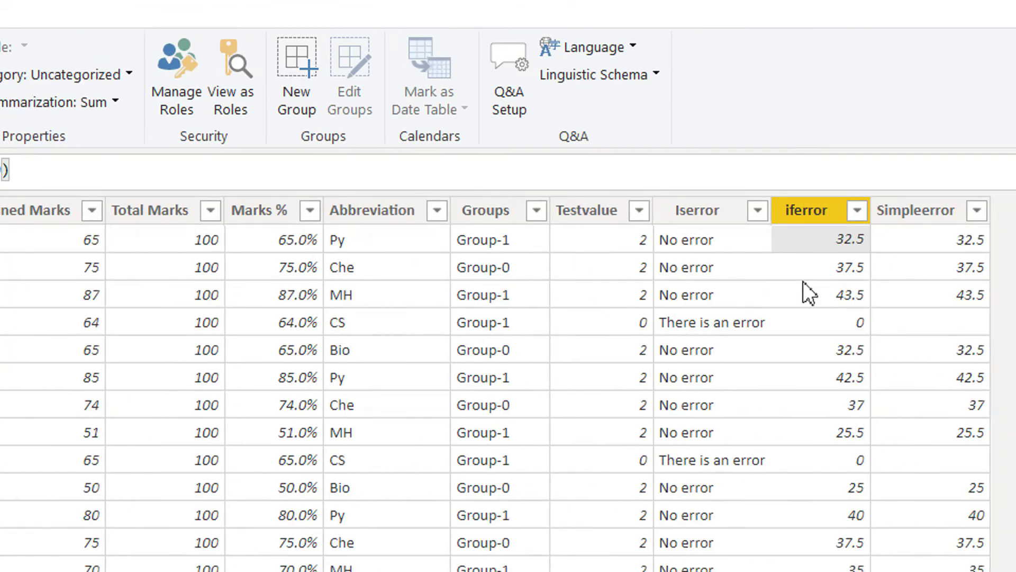
click(902, 257)
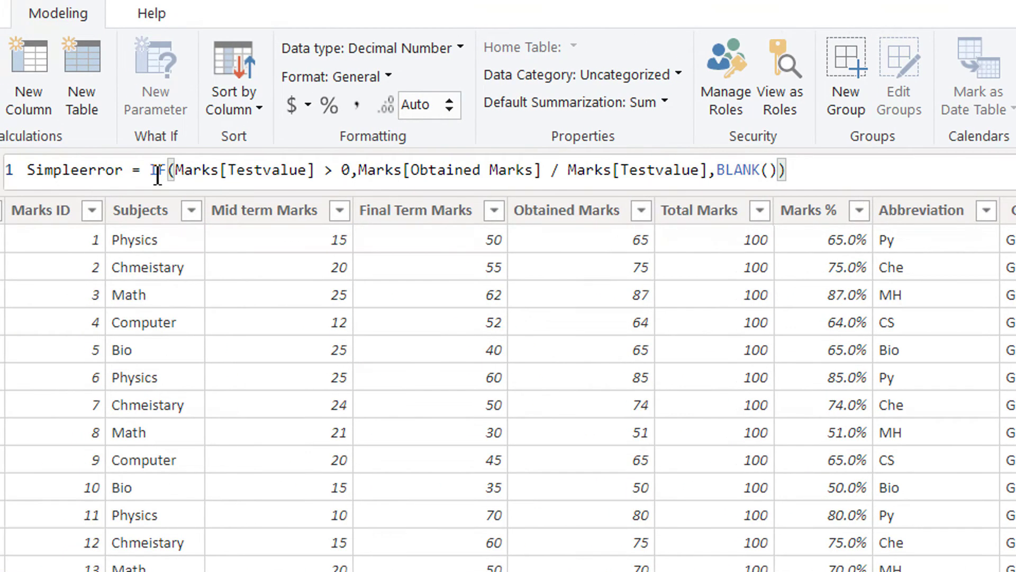
drag(799, 170, 150, 169)
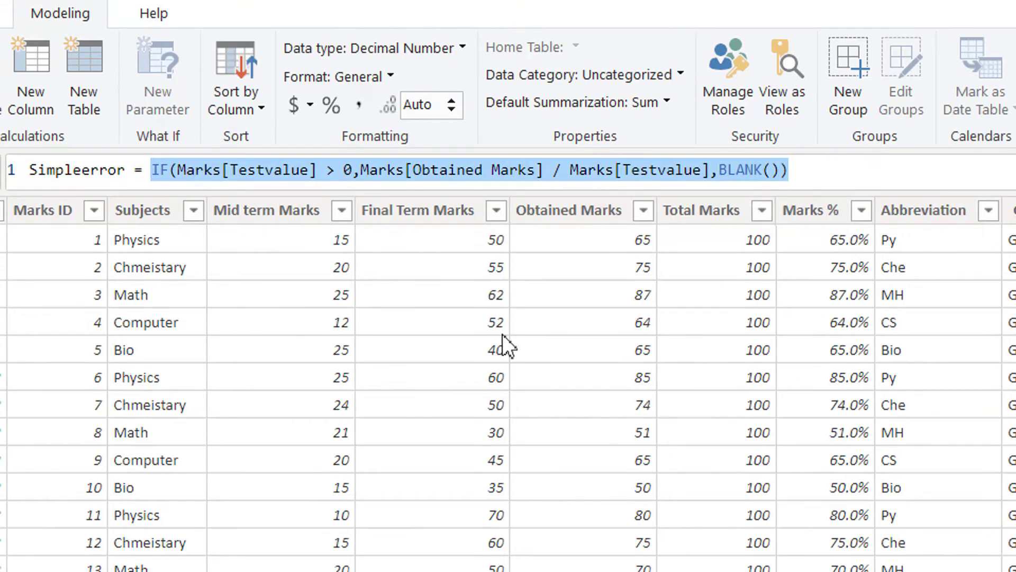
text(di)
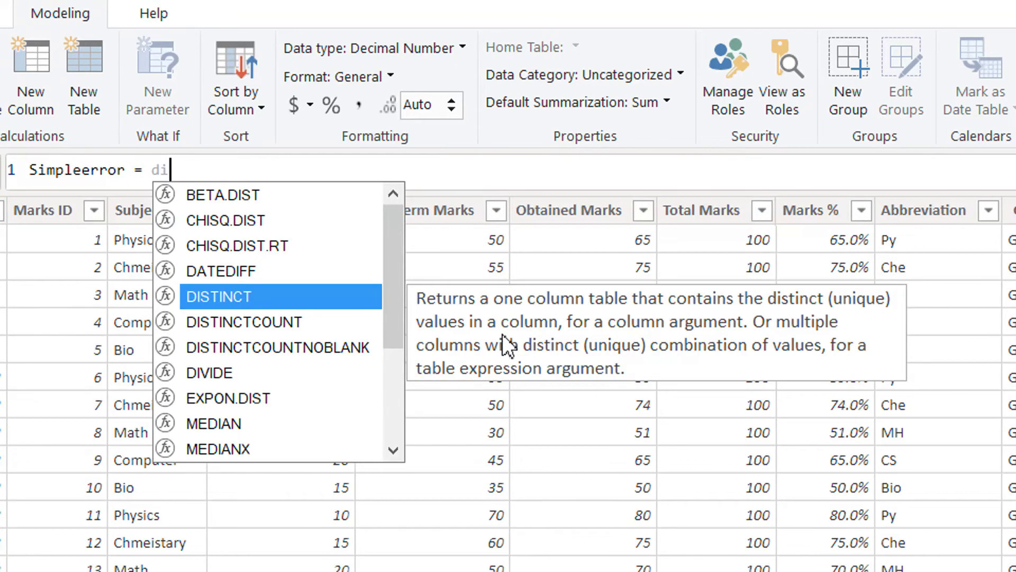
text(v)
key(Tab)
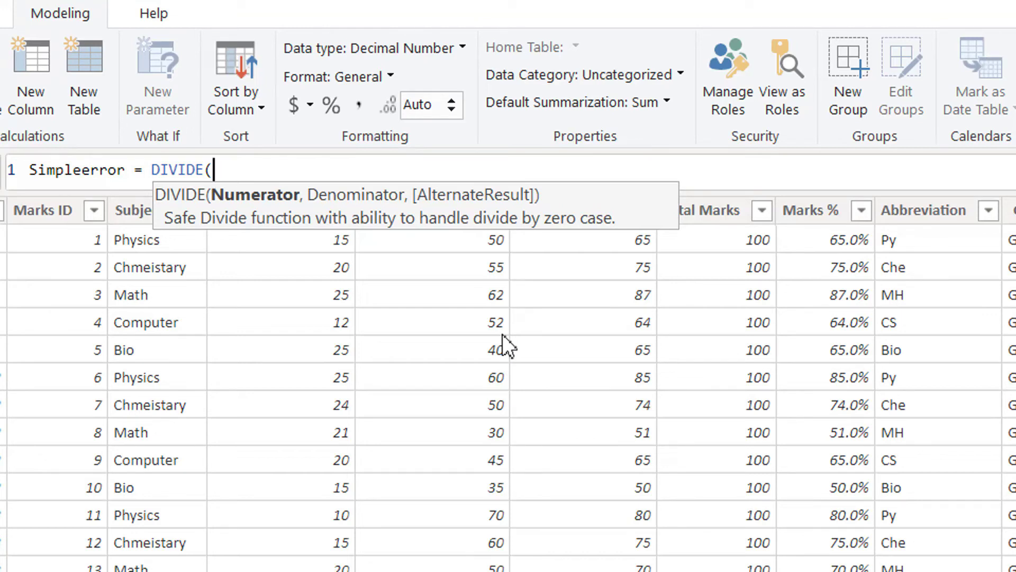
- Give DIVIDE the numerator Marks[Obtained Marks] and denominator Marks[Testvalue] without an alternate result, and commit the formula
text(obt)
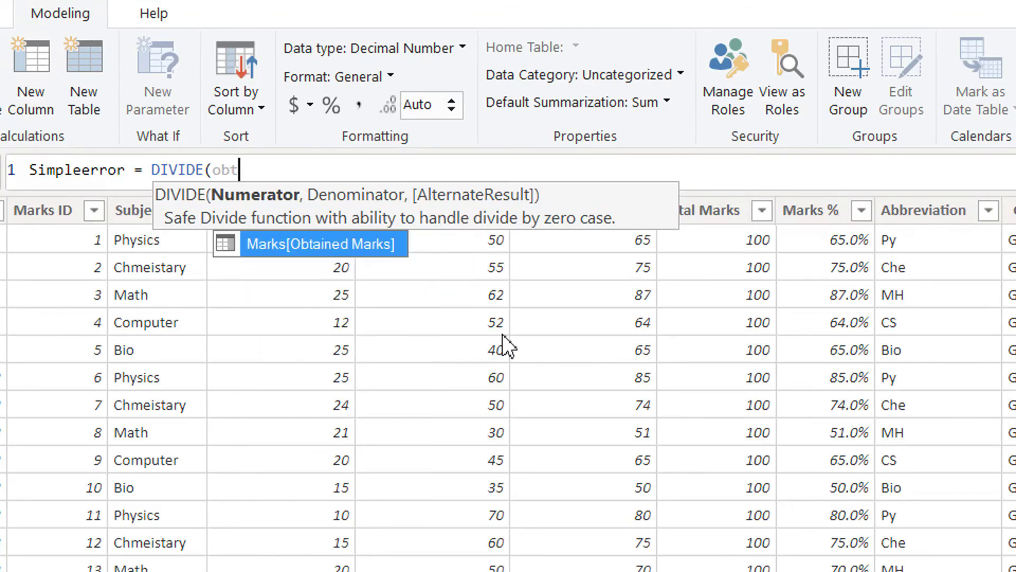
key(Tab)
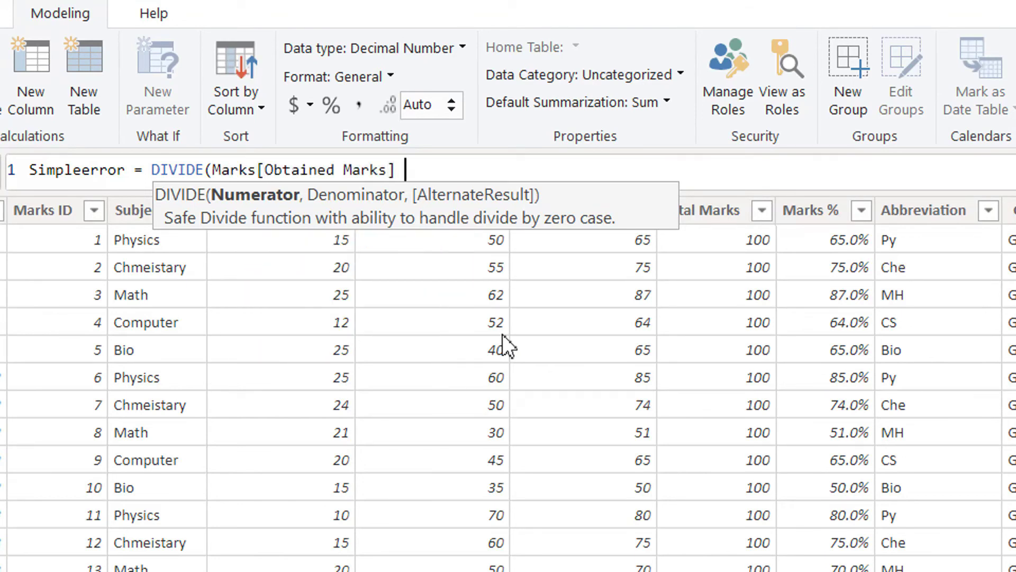
text(,)
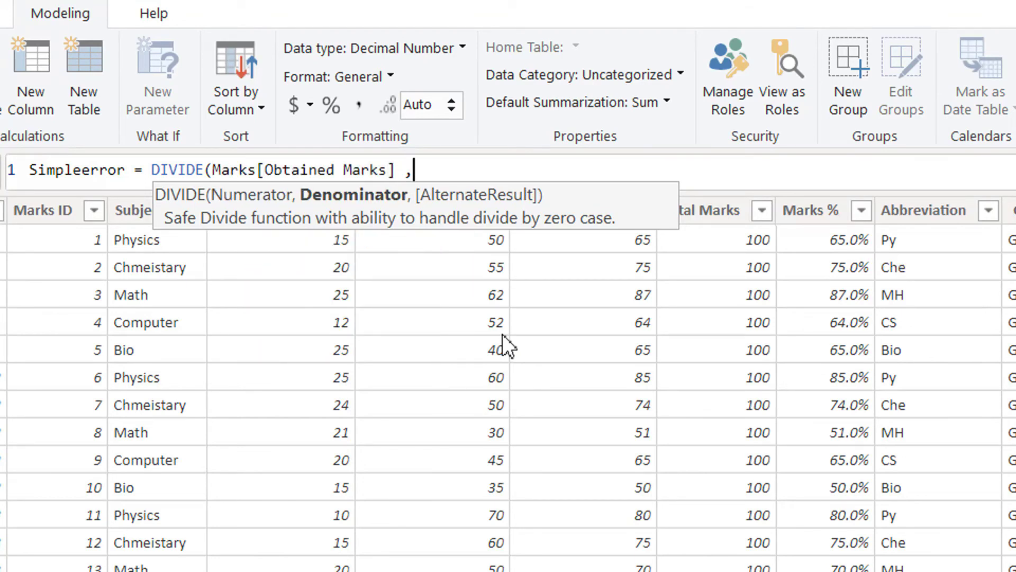
text(test)
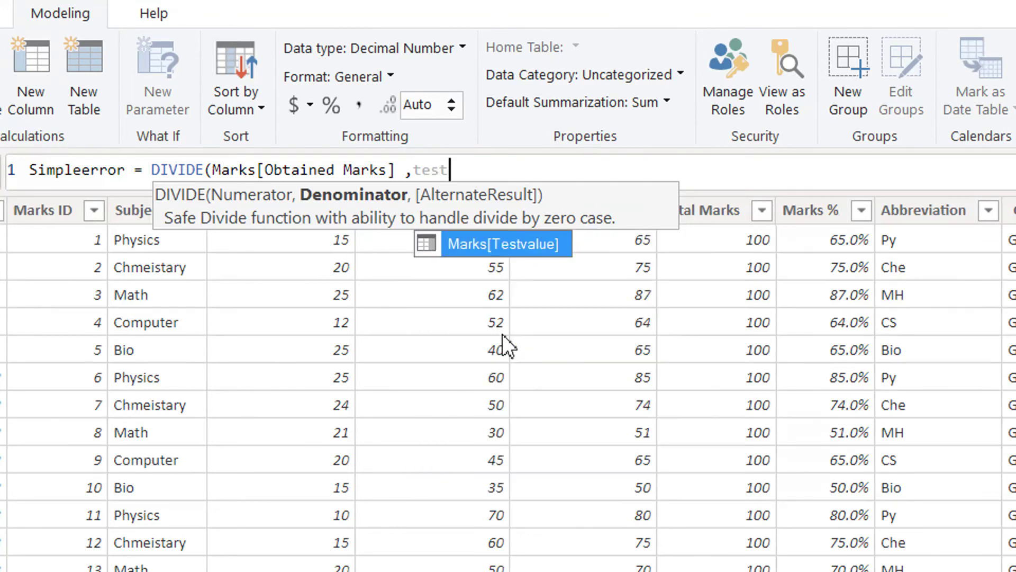
key(Tab)
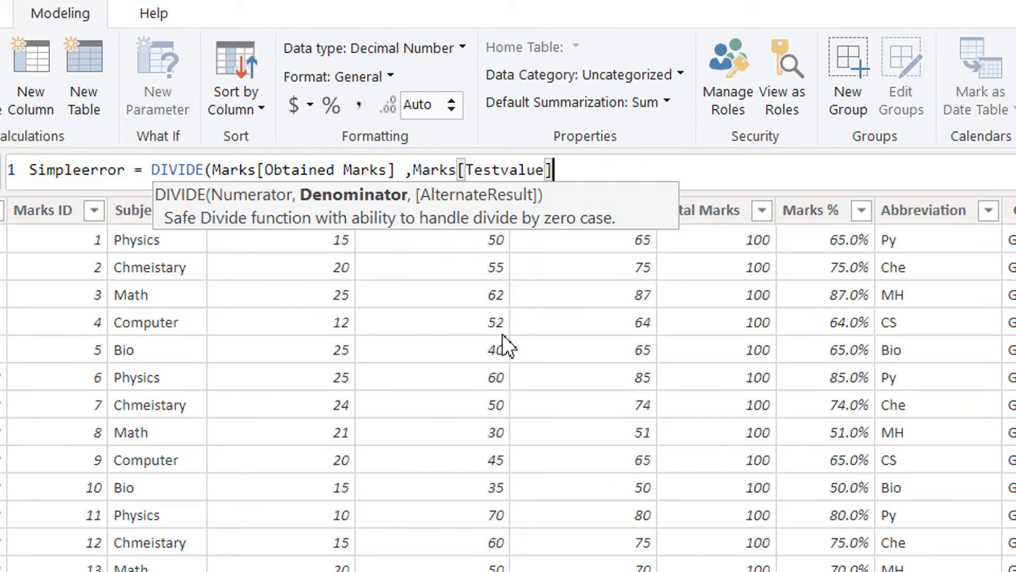
text(,)
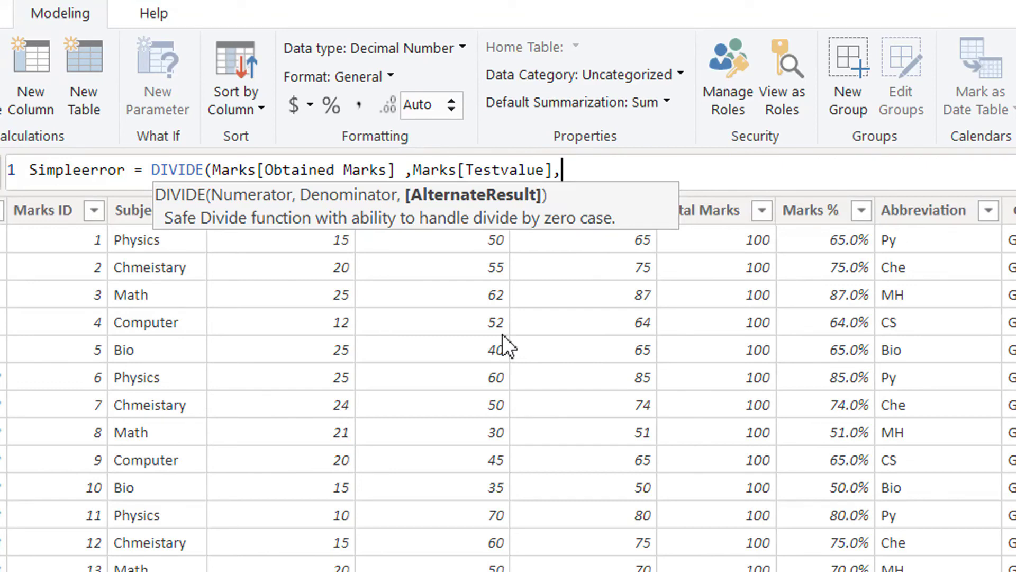
key(BackSpace)
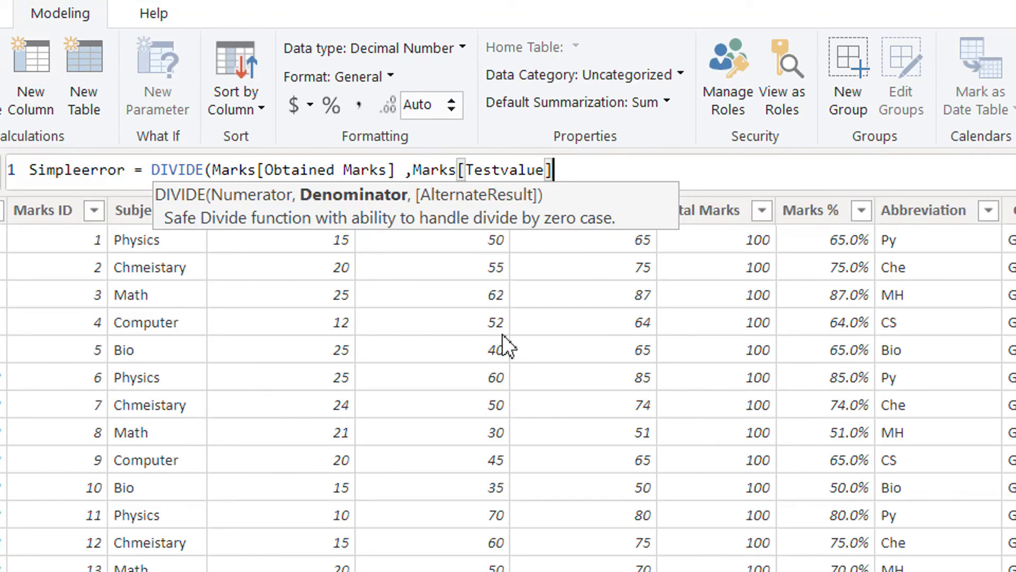
text())
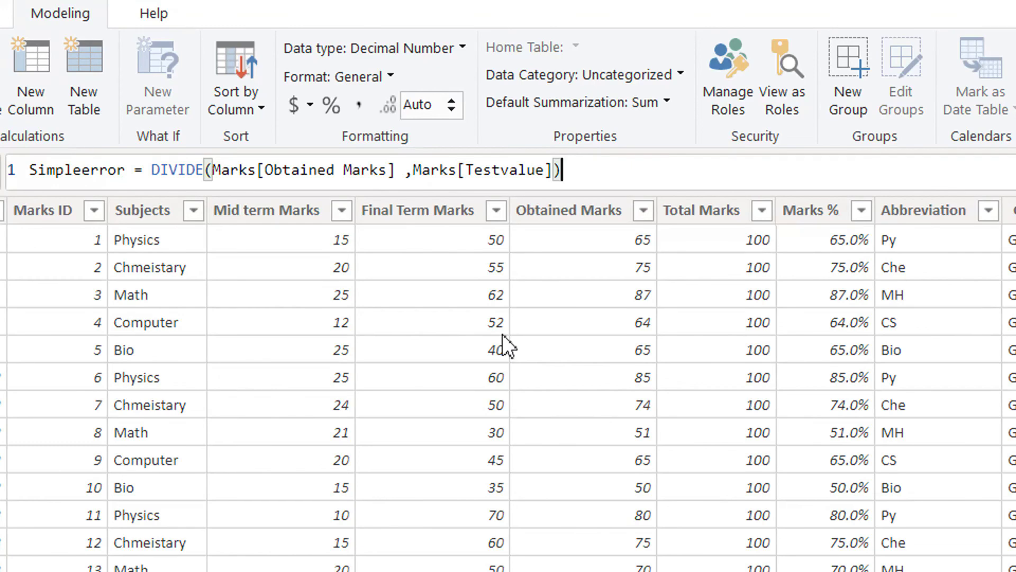
key(Return)
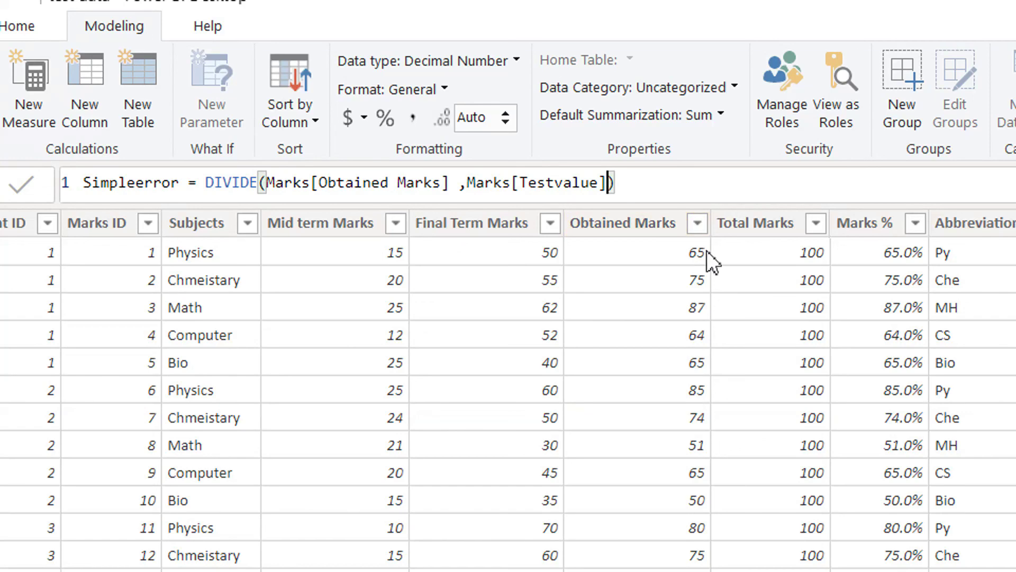
- Add 0 as the alternate result of DIVIDE in the Simpleerror column's formula and commit it
text(,0)
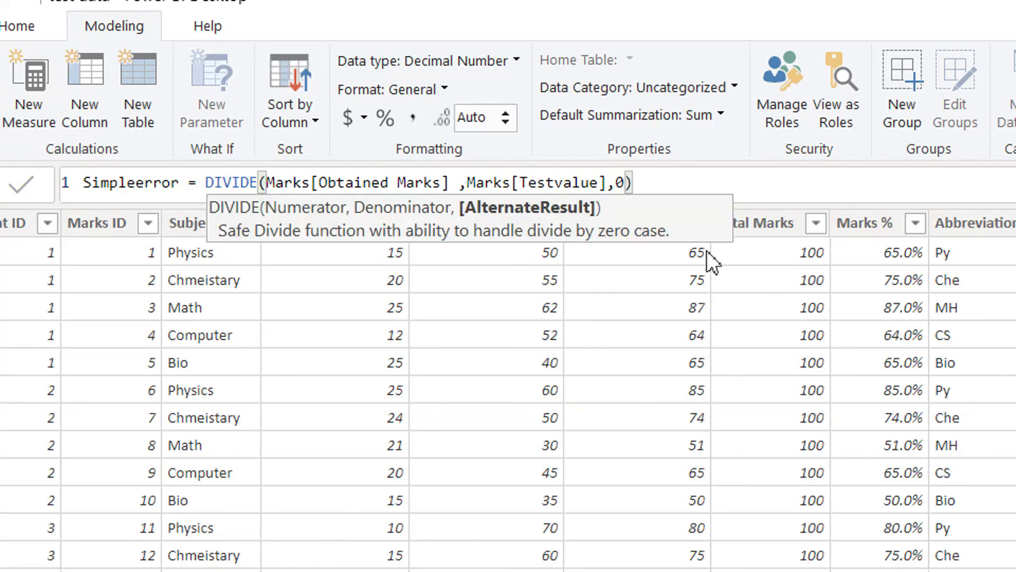
text())
key(Return)
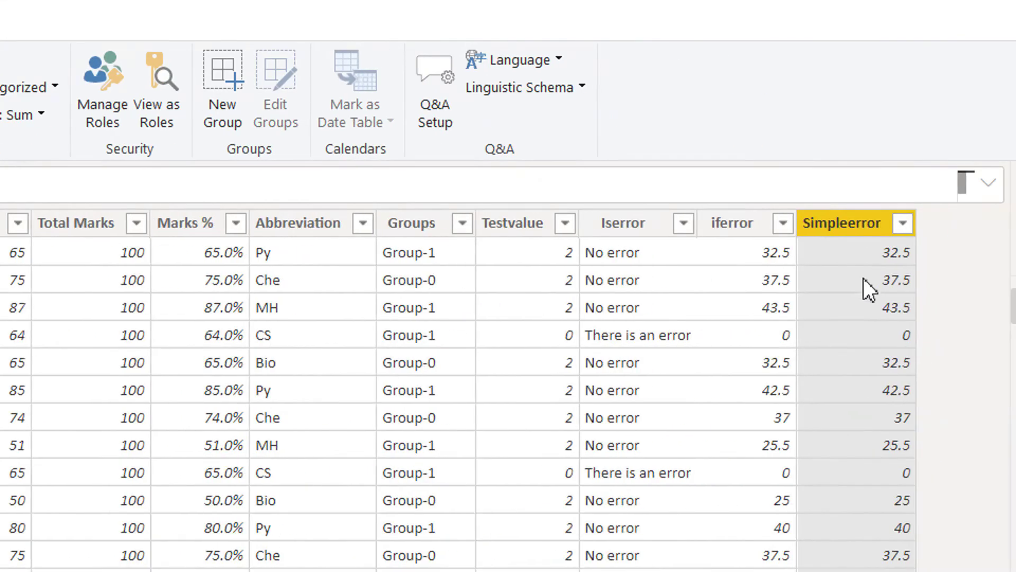